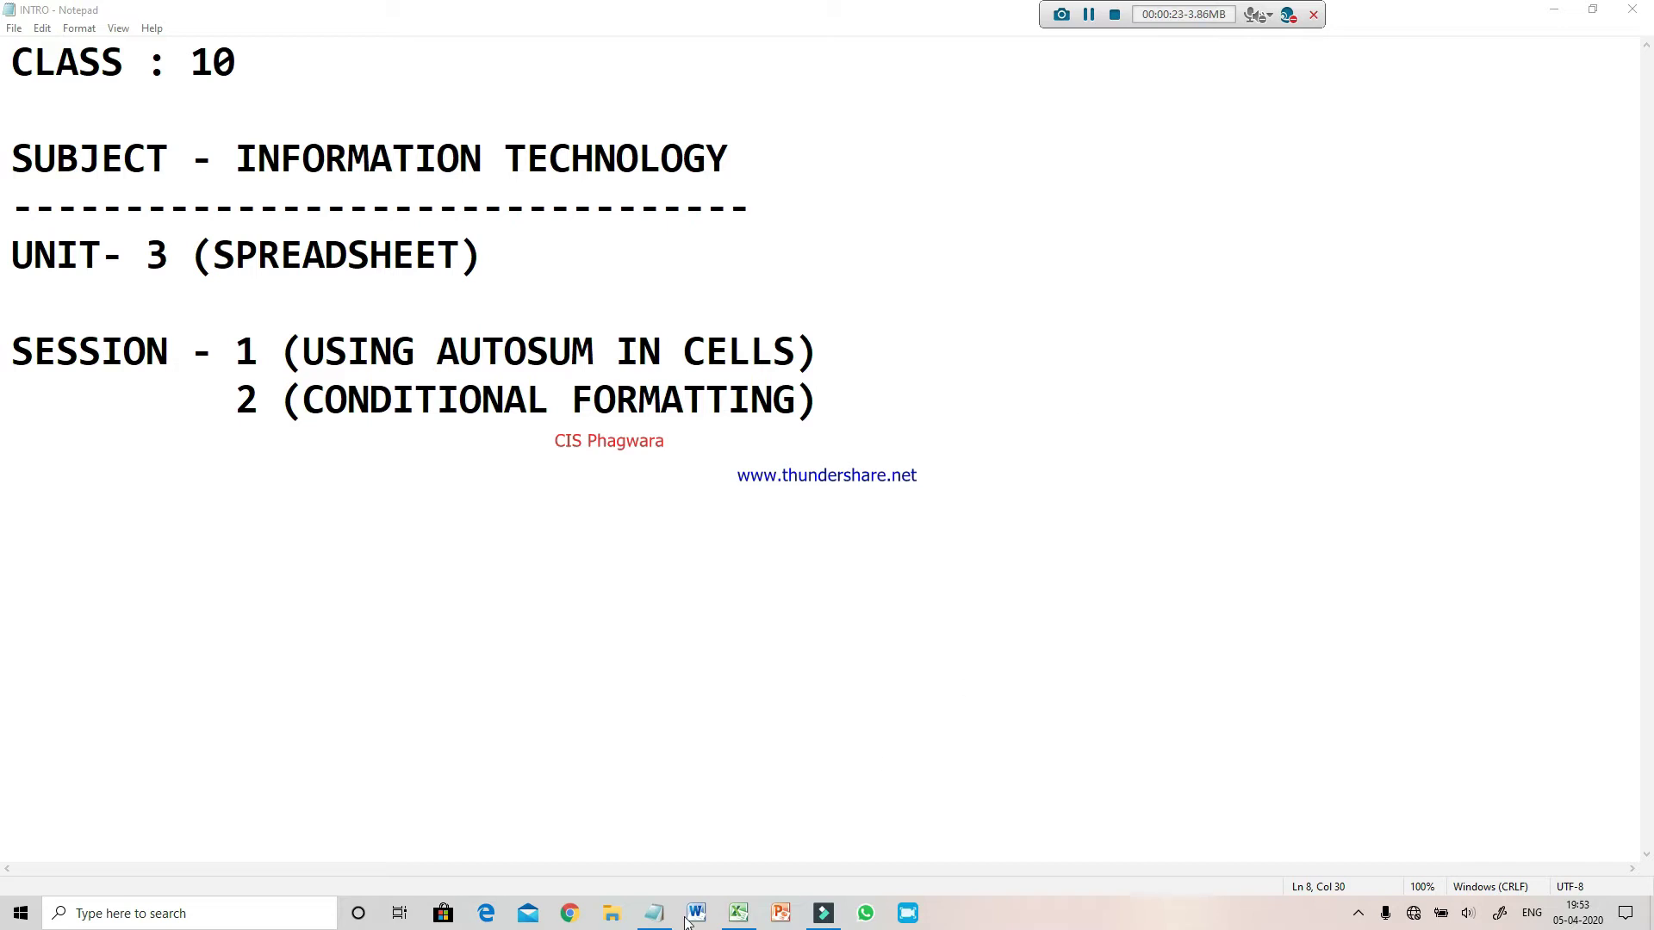
# Switch to the student marksheet in Excel and use AutoSum to total B3:D3 in cell E3.
pyautogui.click(740, 920)
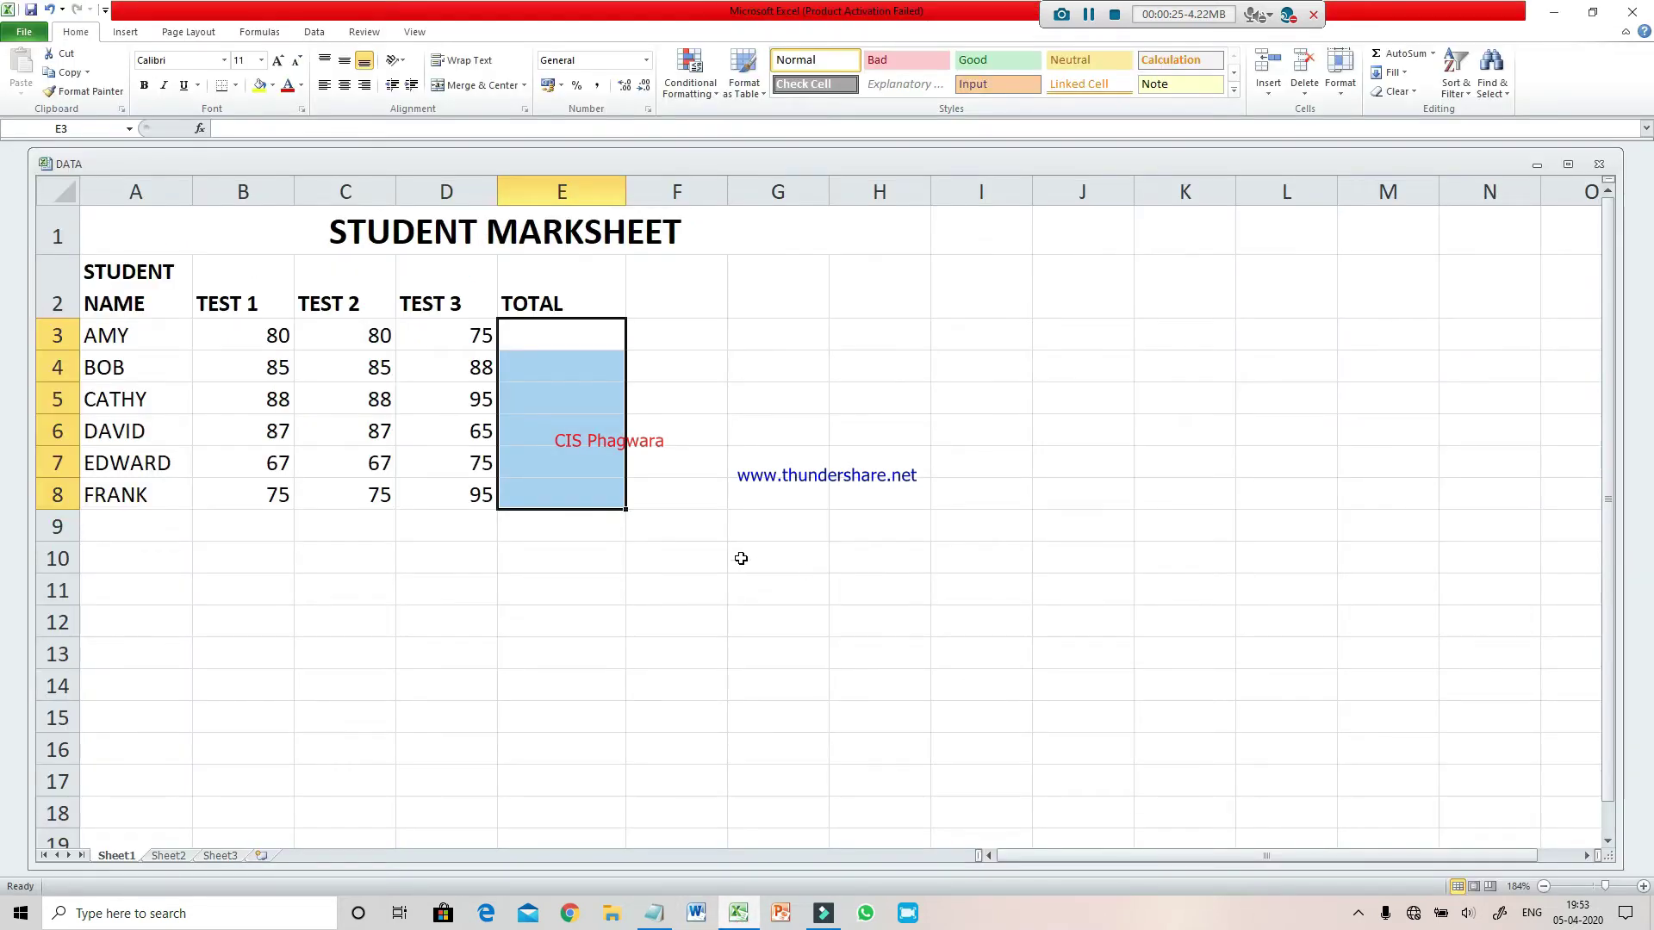
pyautogui.click(687, 346)
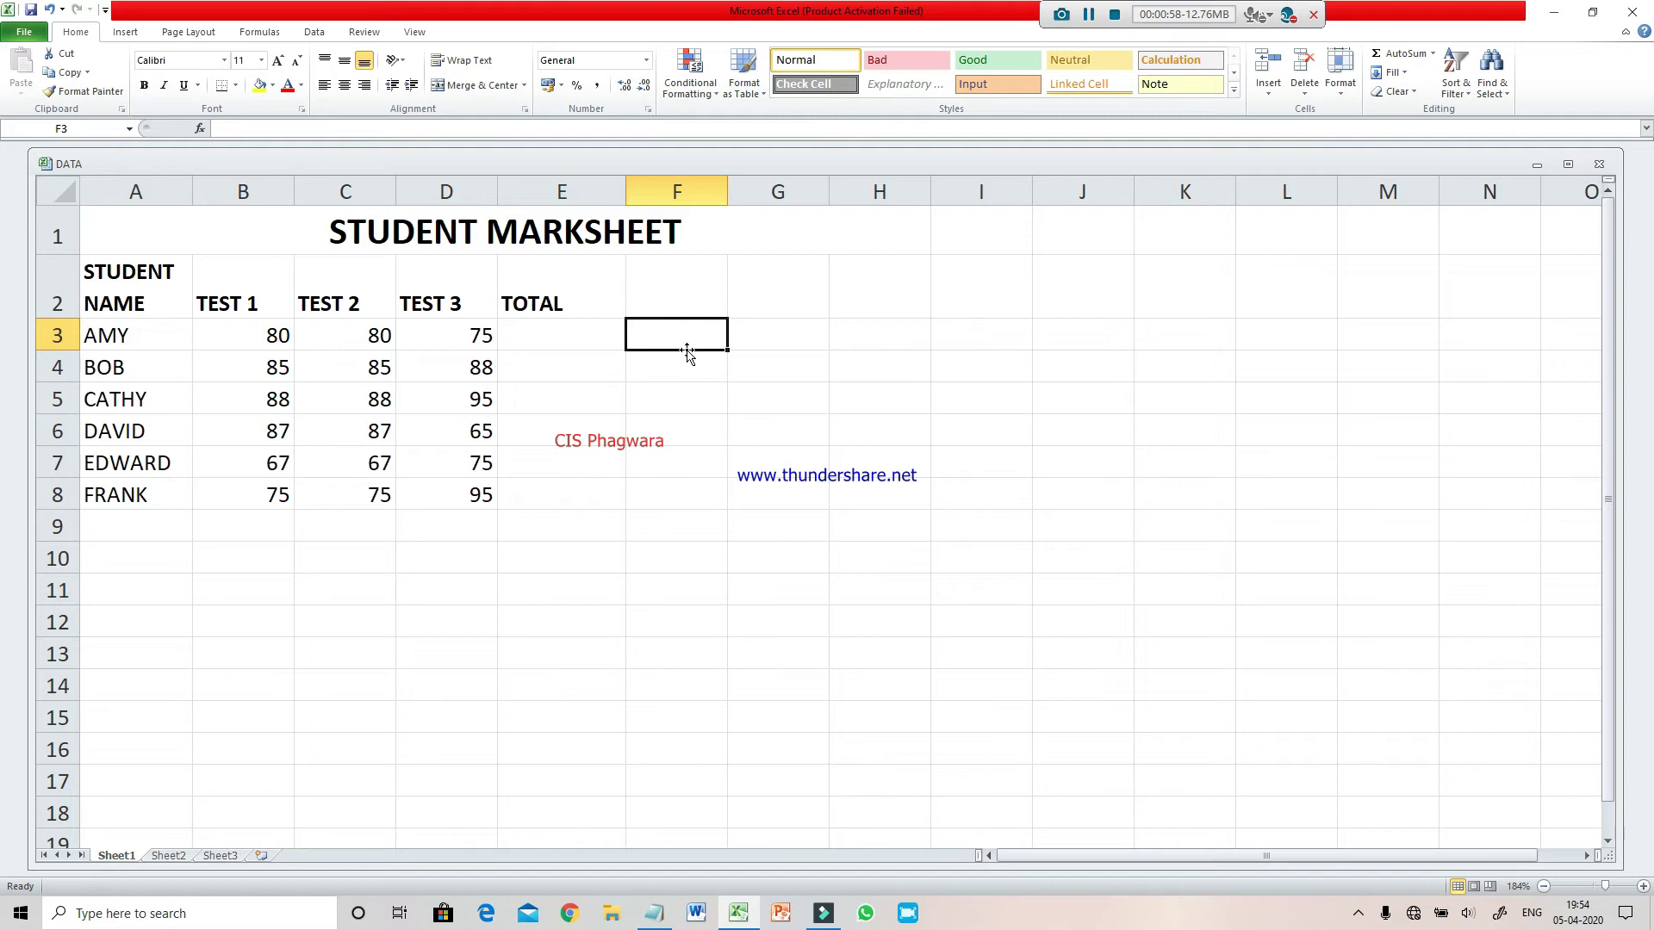
pyautogui.click(595, 337)
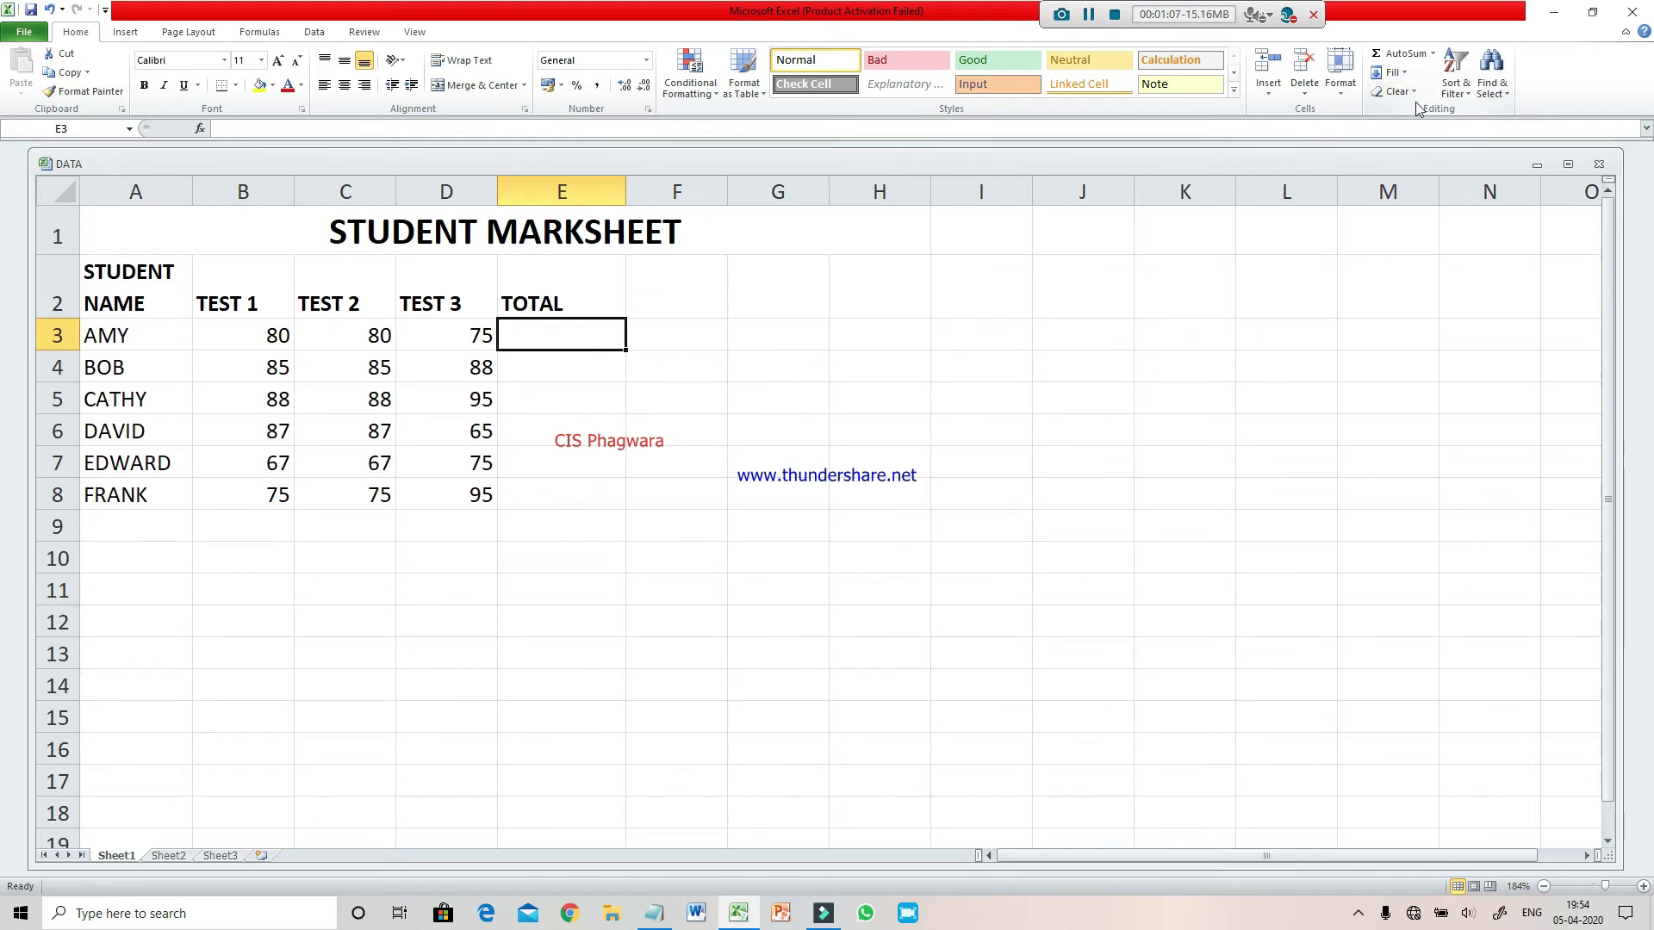
pyautogui.click(1402, 53)
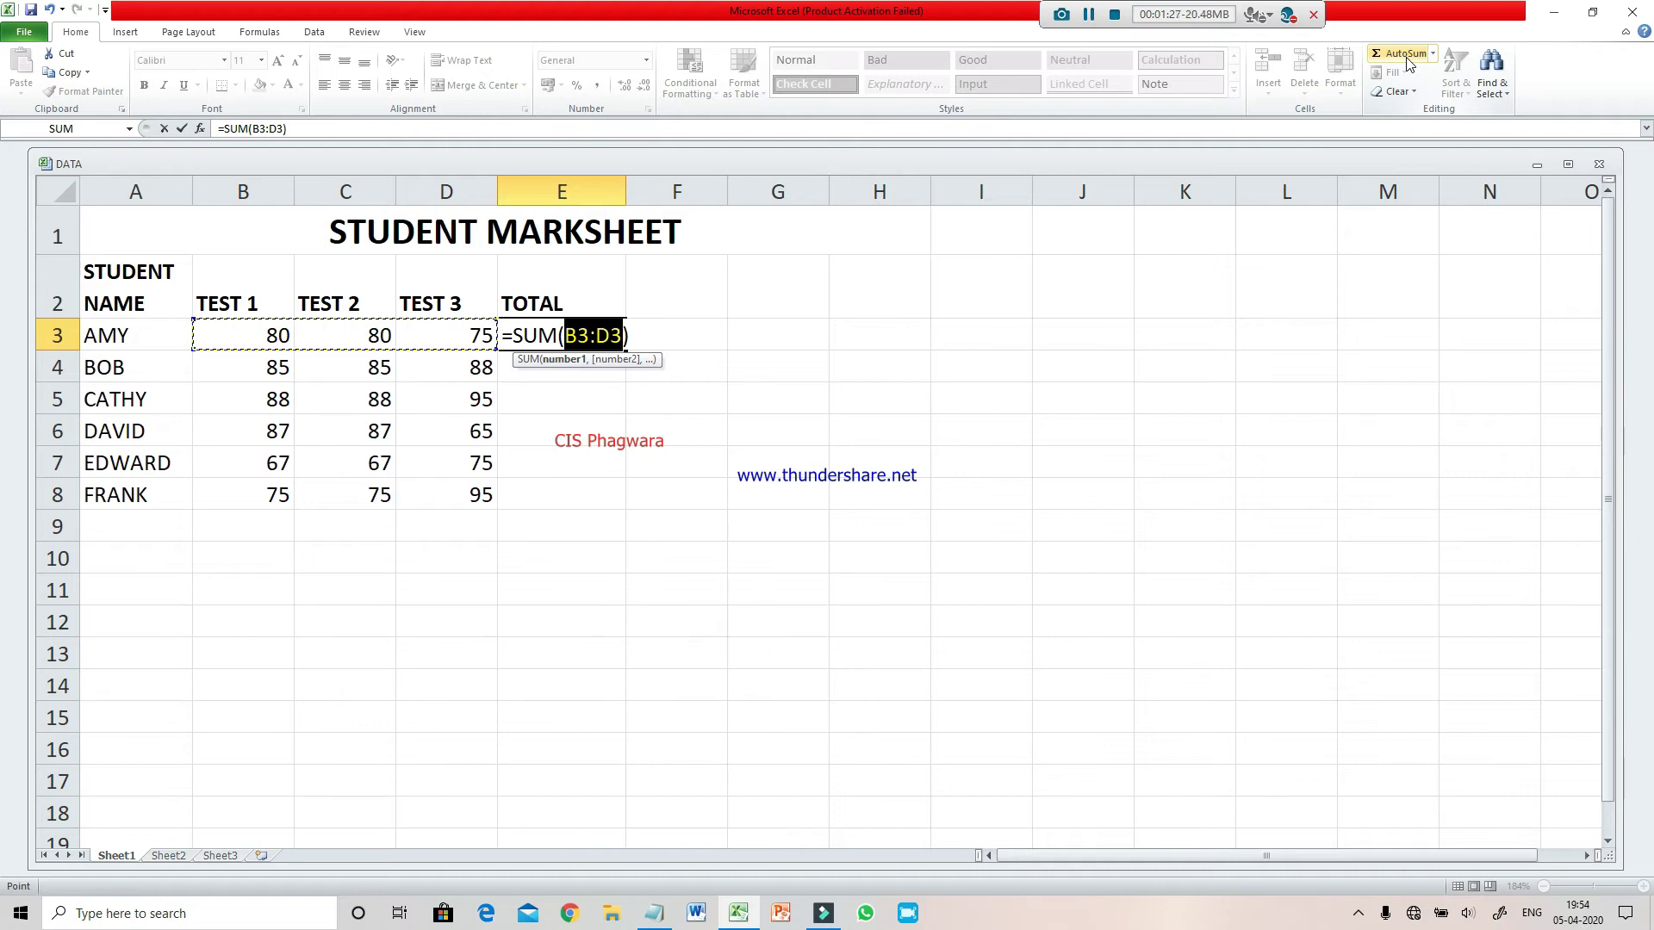
pyautogui.press('Return')
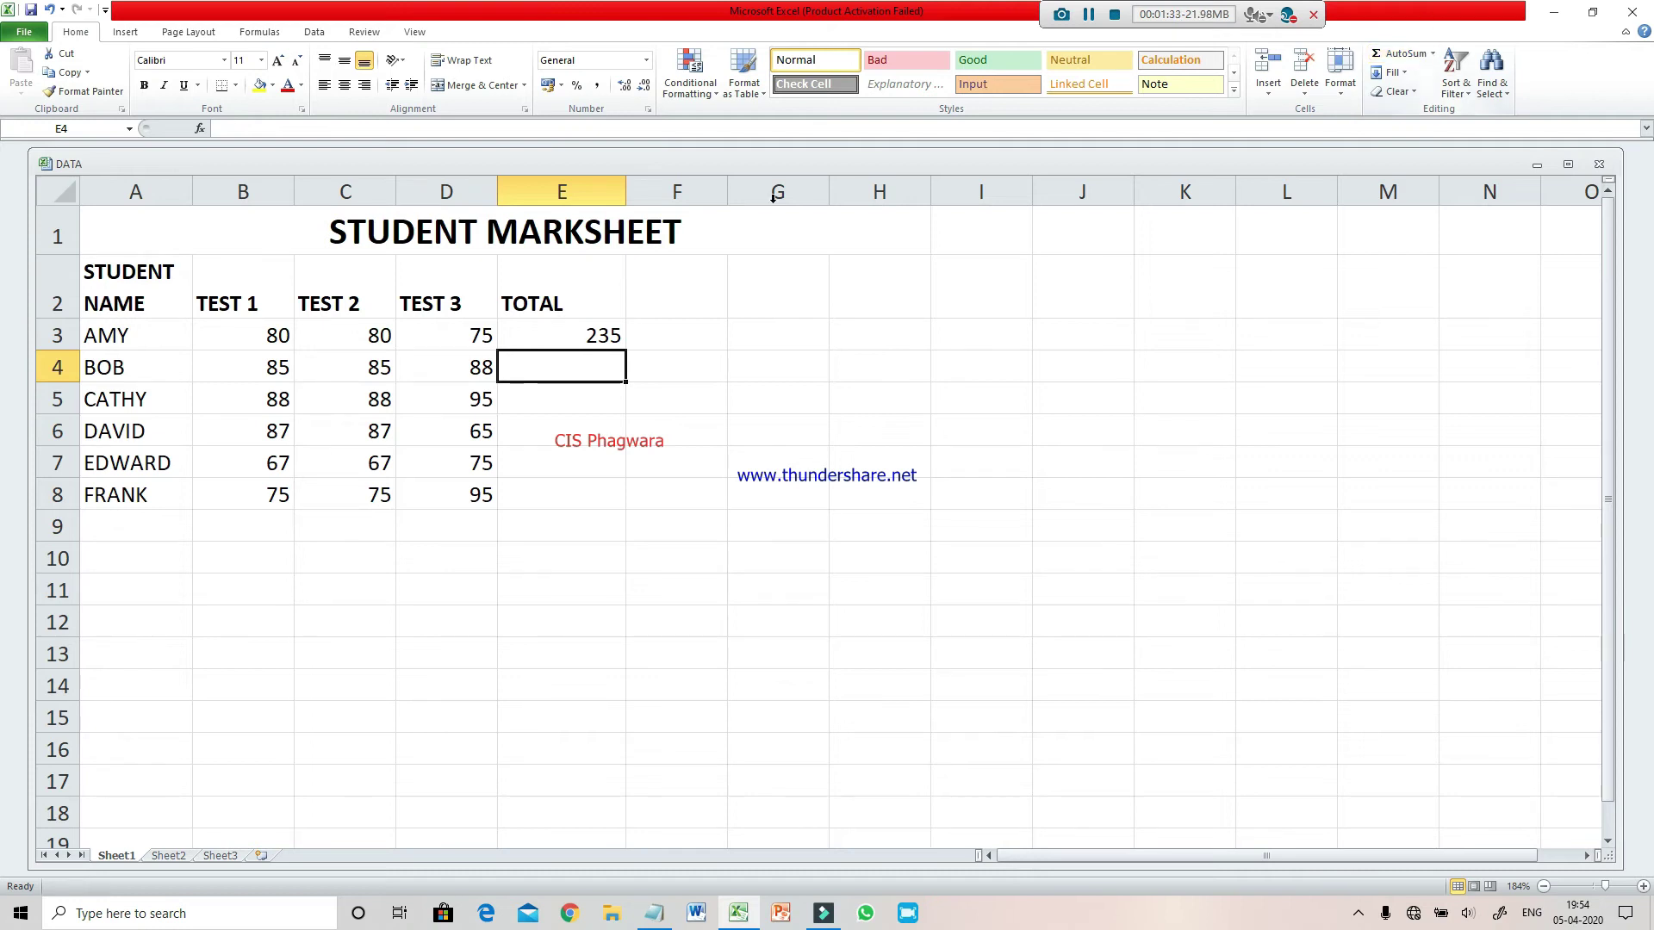
# Fill the SUM formula from E3 down through E8 to total every student's marks.
pyautogui.click(600, 334)
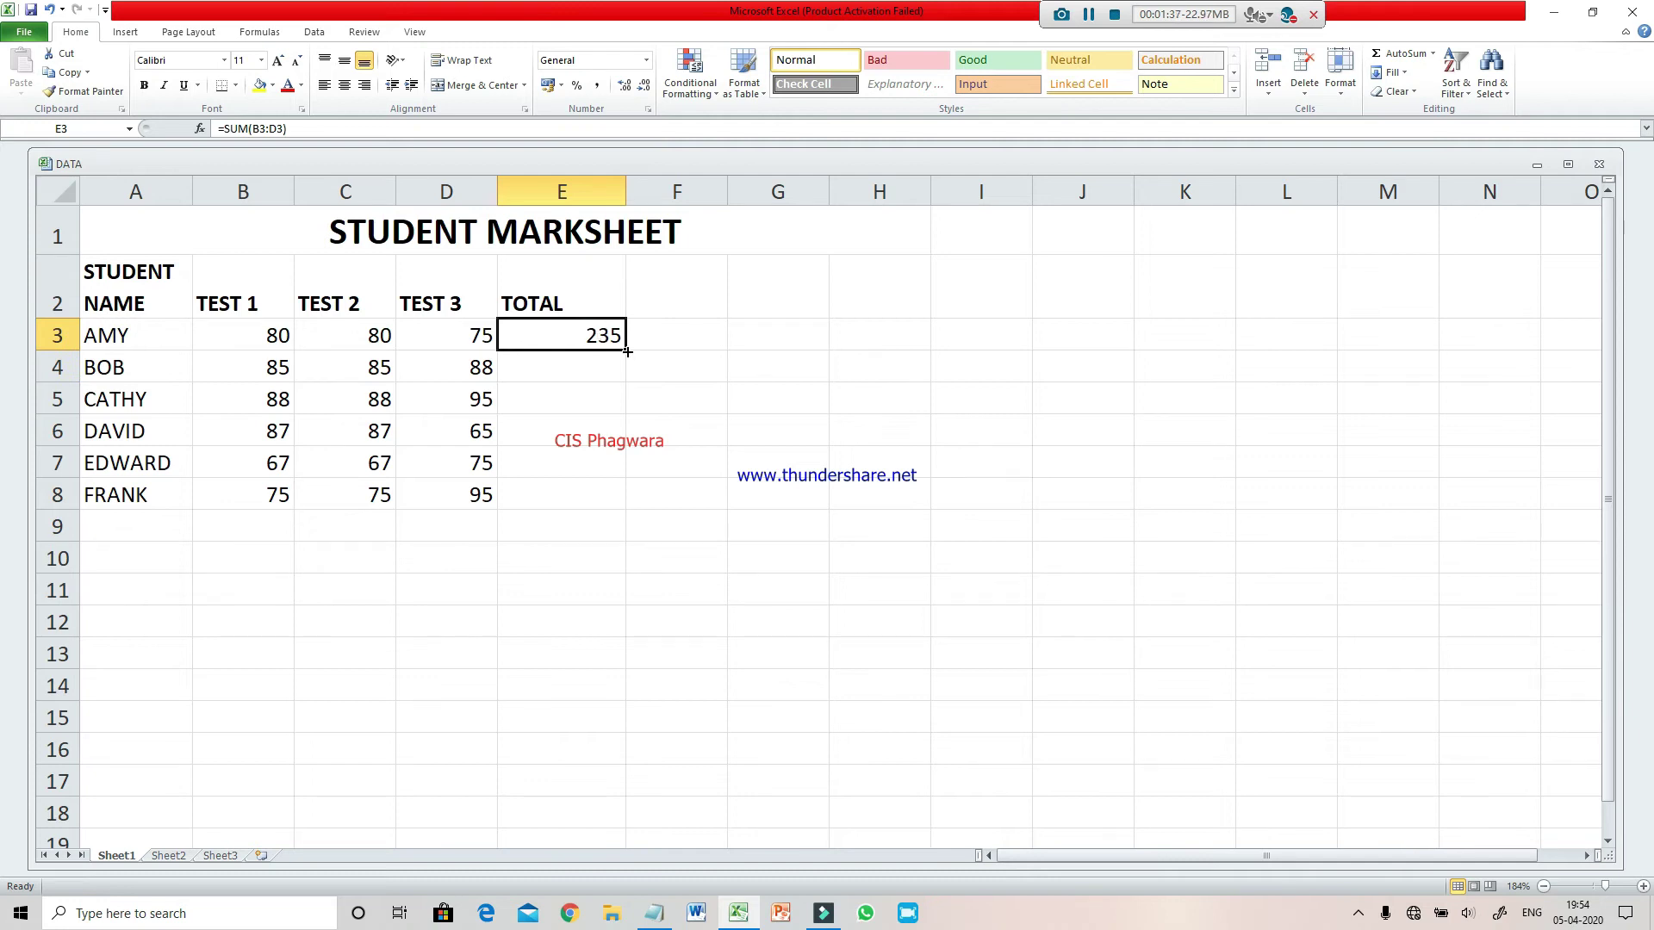
pyautogui.moveTo(630, 355); pyautogui.dragTo(620, 462)
pyautogui.doubleClick(606, 335)
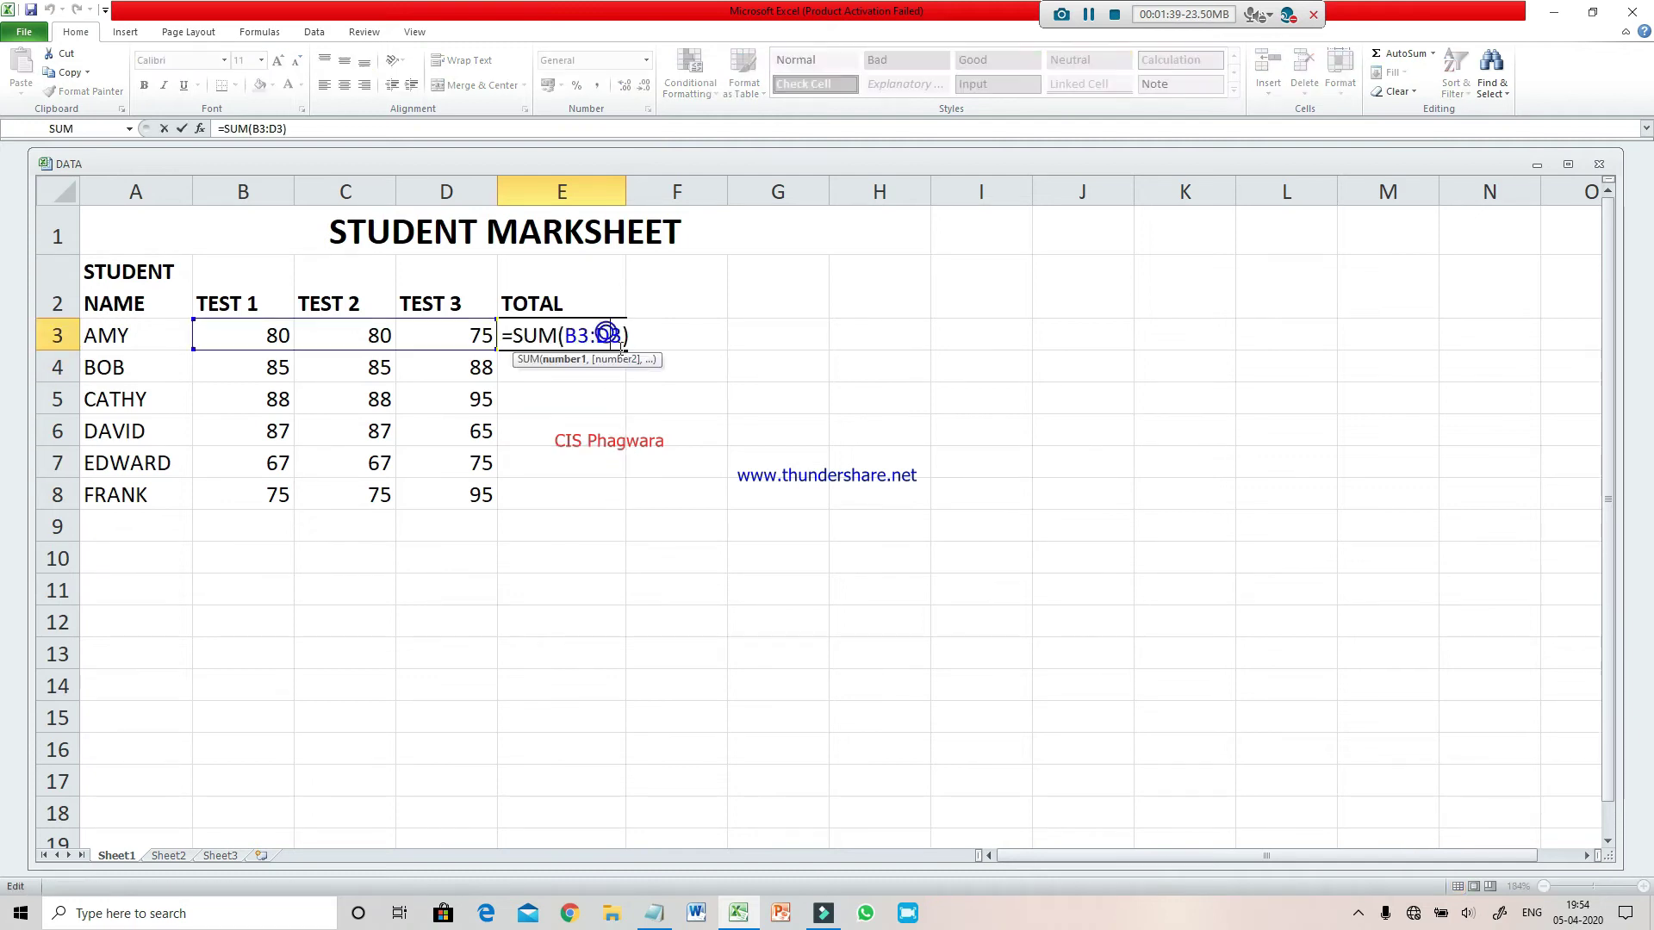
pyautogui.press('Return')
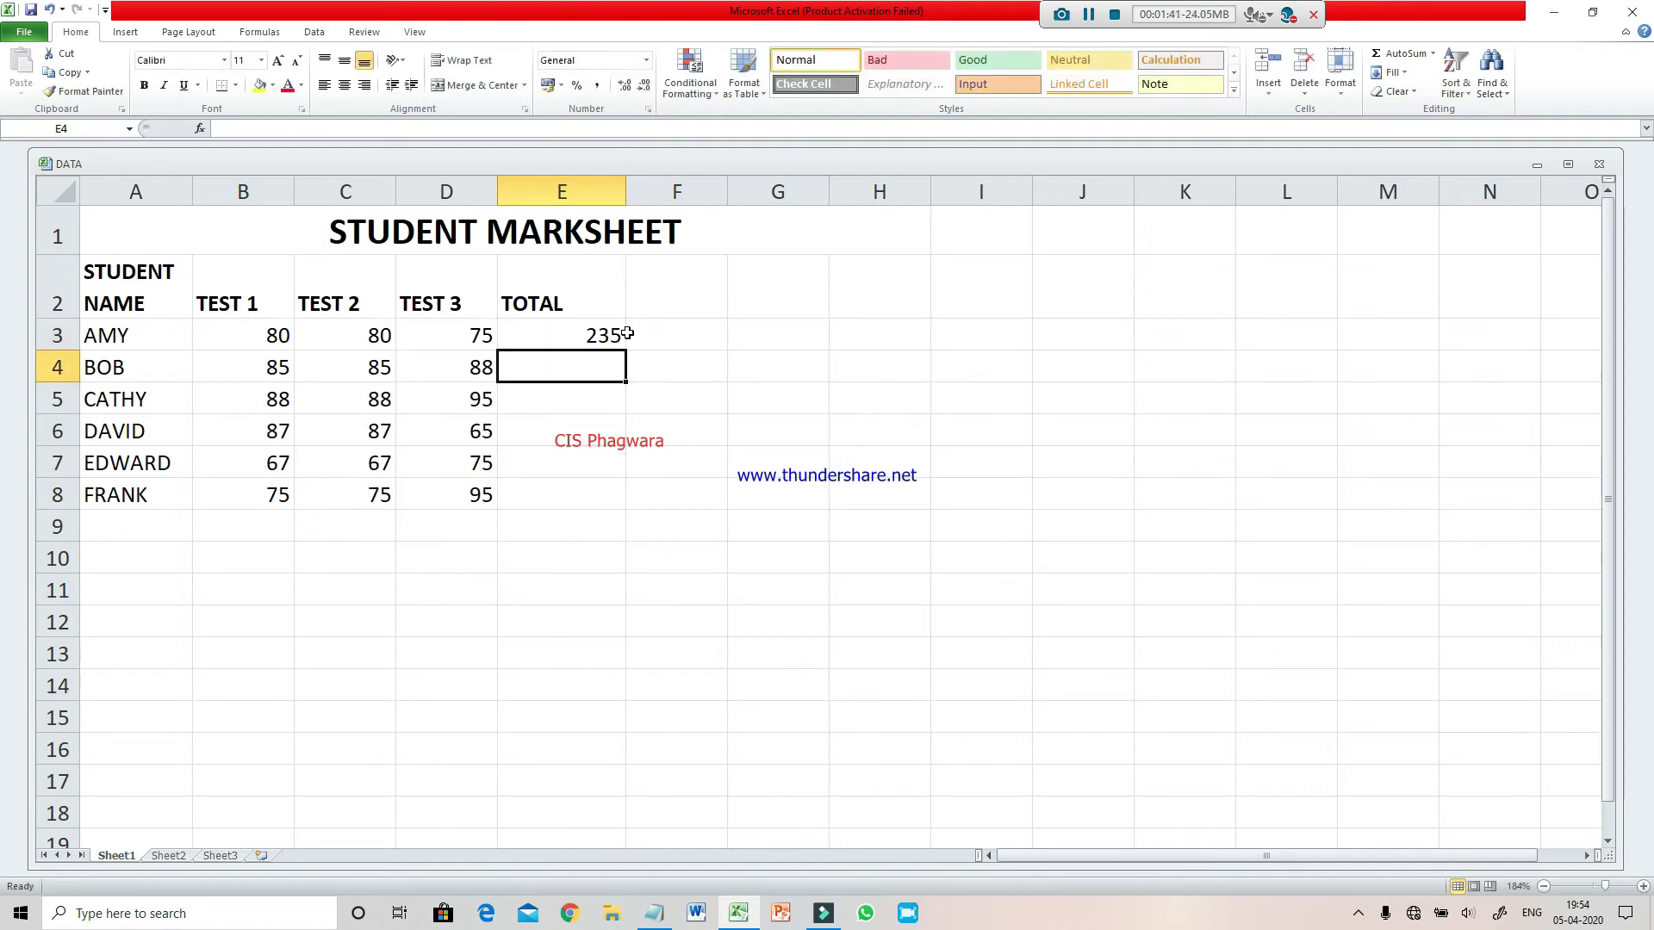
pyautogui.click(605, 333)
pyautogui.moveTo(626, 349); pyautogui.dragTo(620, 517)
pyautogui.click(740, 494)
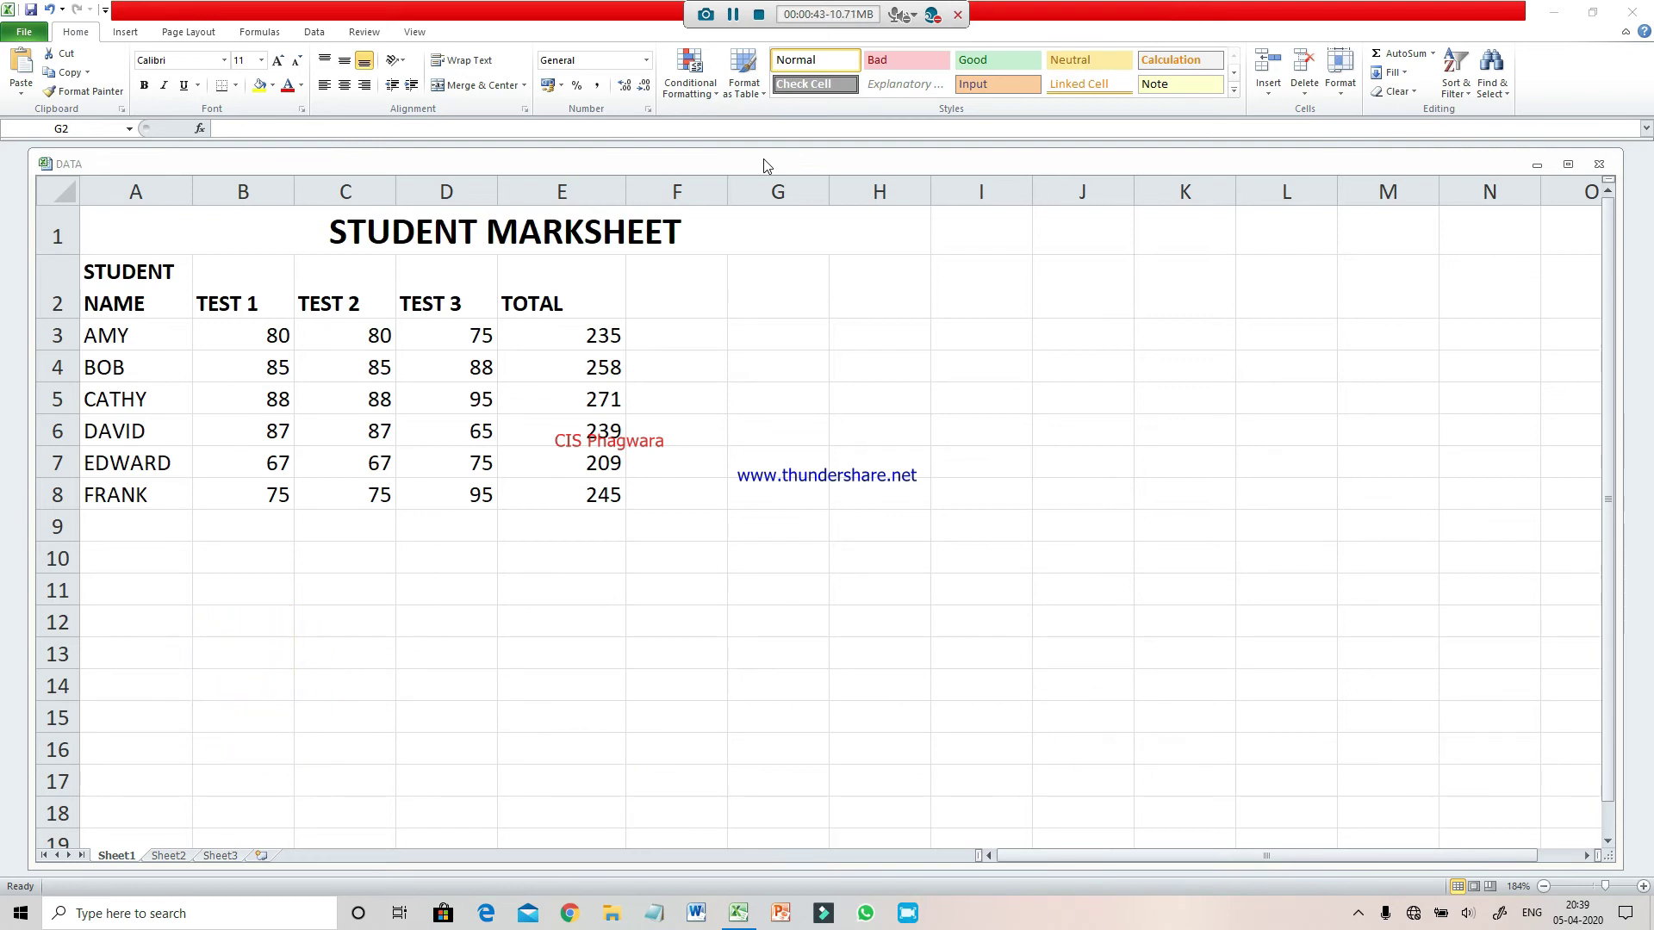
# Start a Greater Than highlight rule on the totals in E3:E8 with a threshold of 250.
pyautogui.click(543, 334)
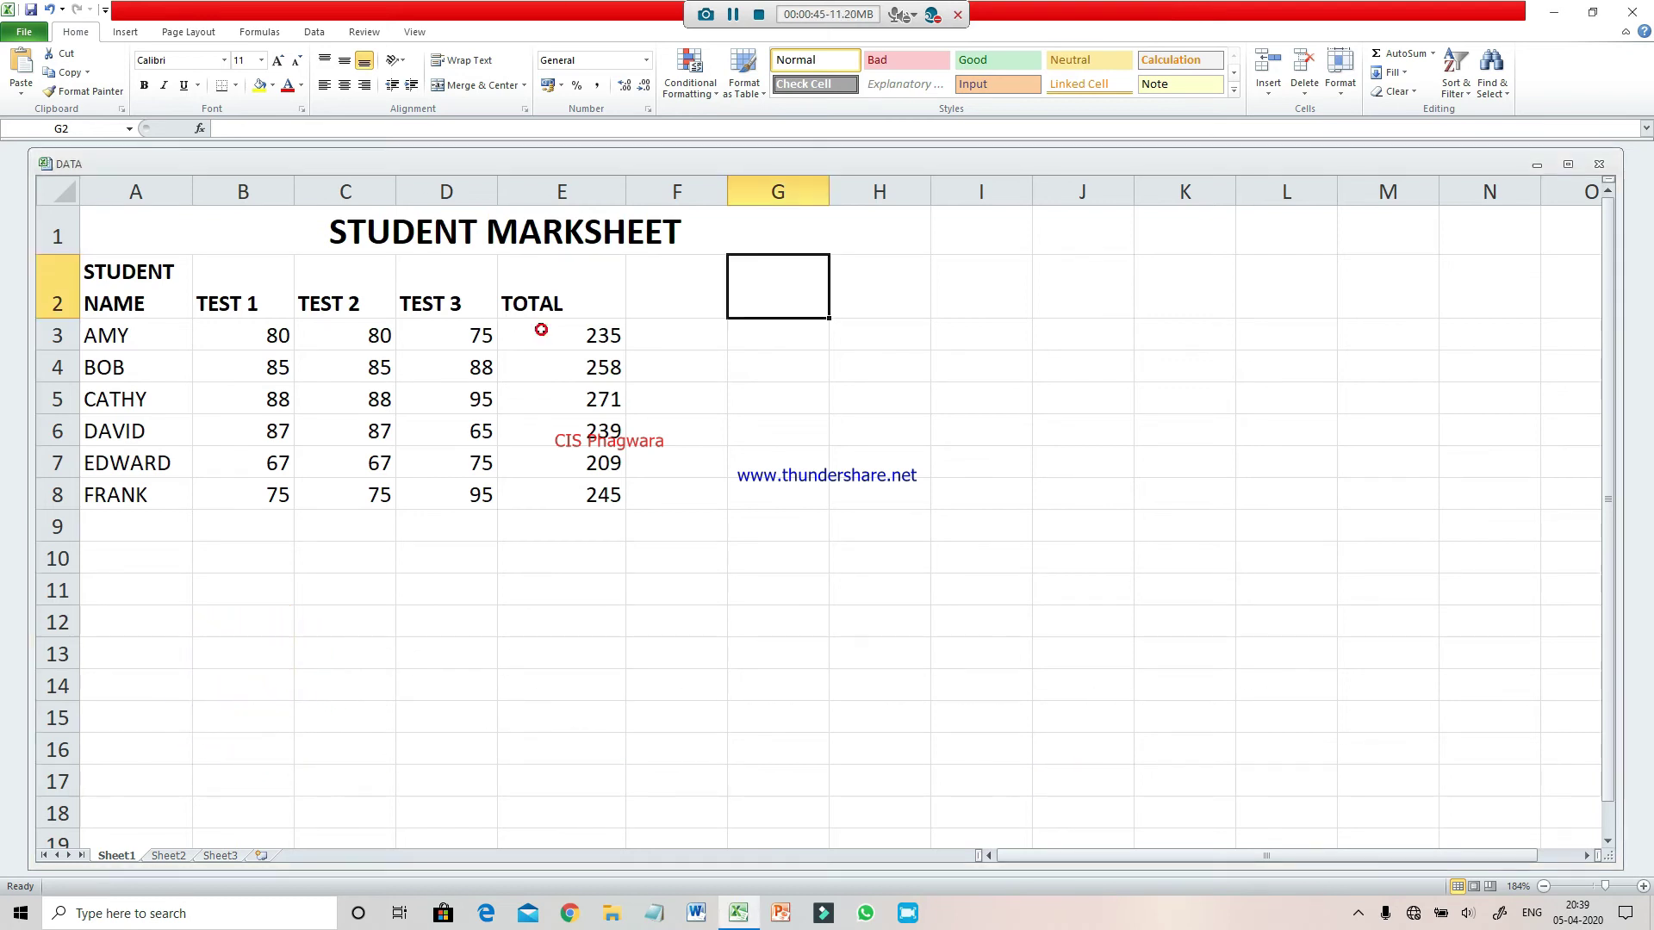
pyautogui.click(553, 335)
pyautogui.moveTo(553, 335); pyautogui.dragTo(593, 495)
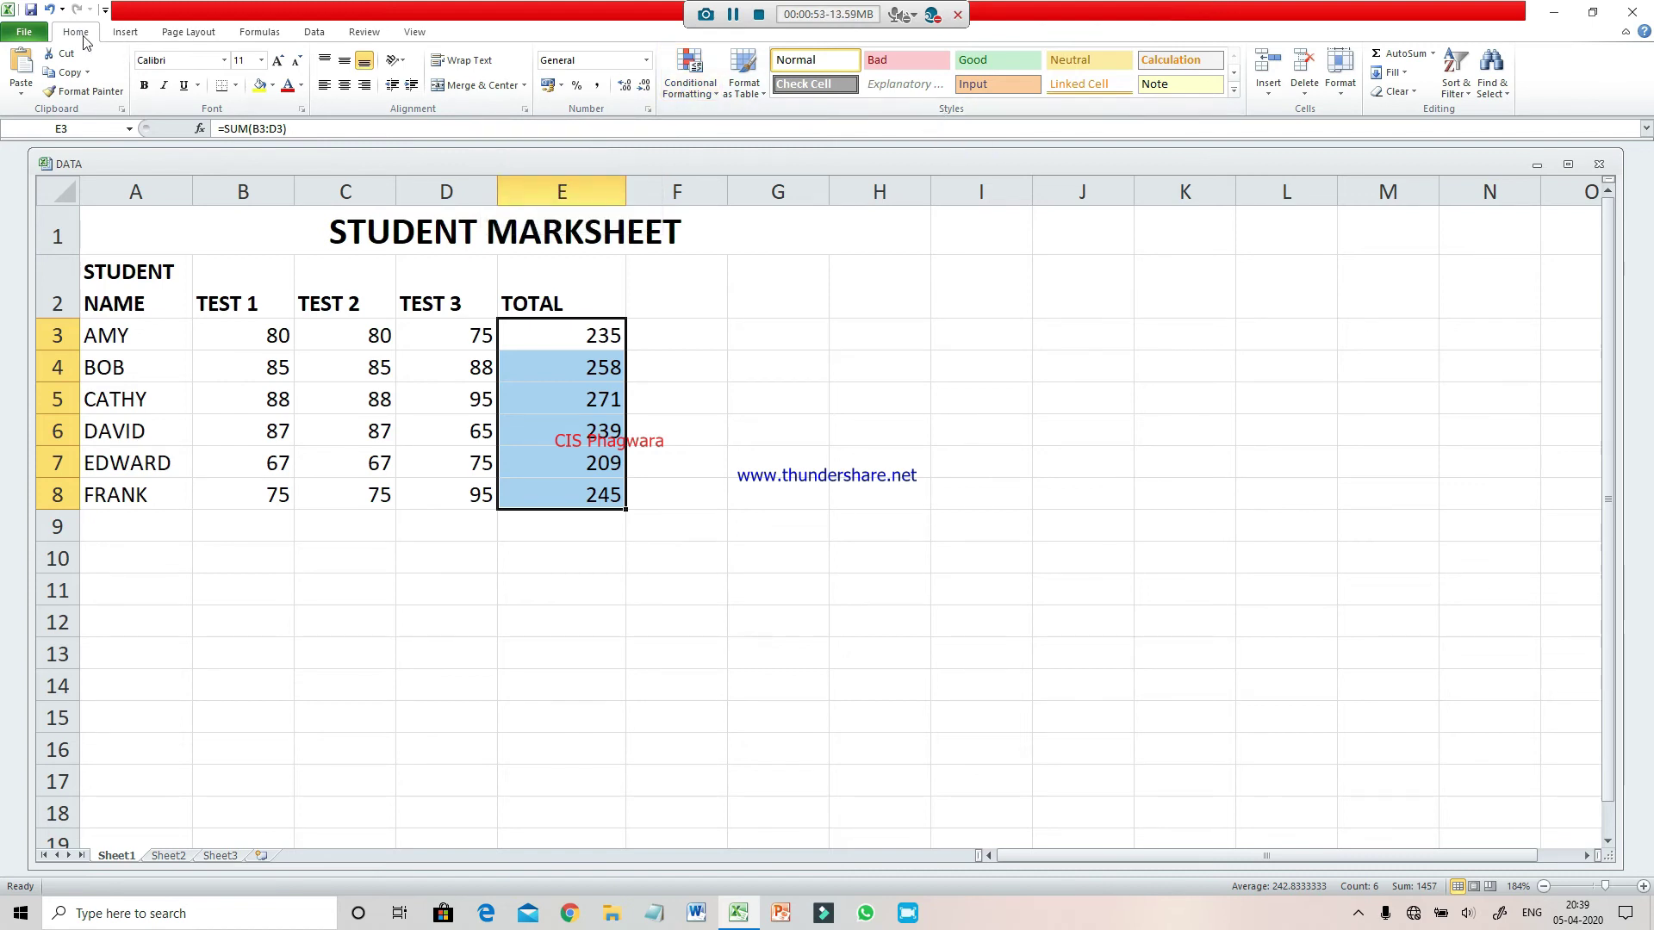
pyautogui.click(668, 87)
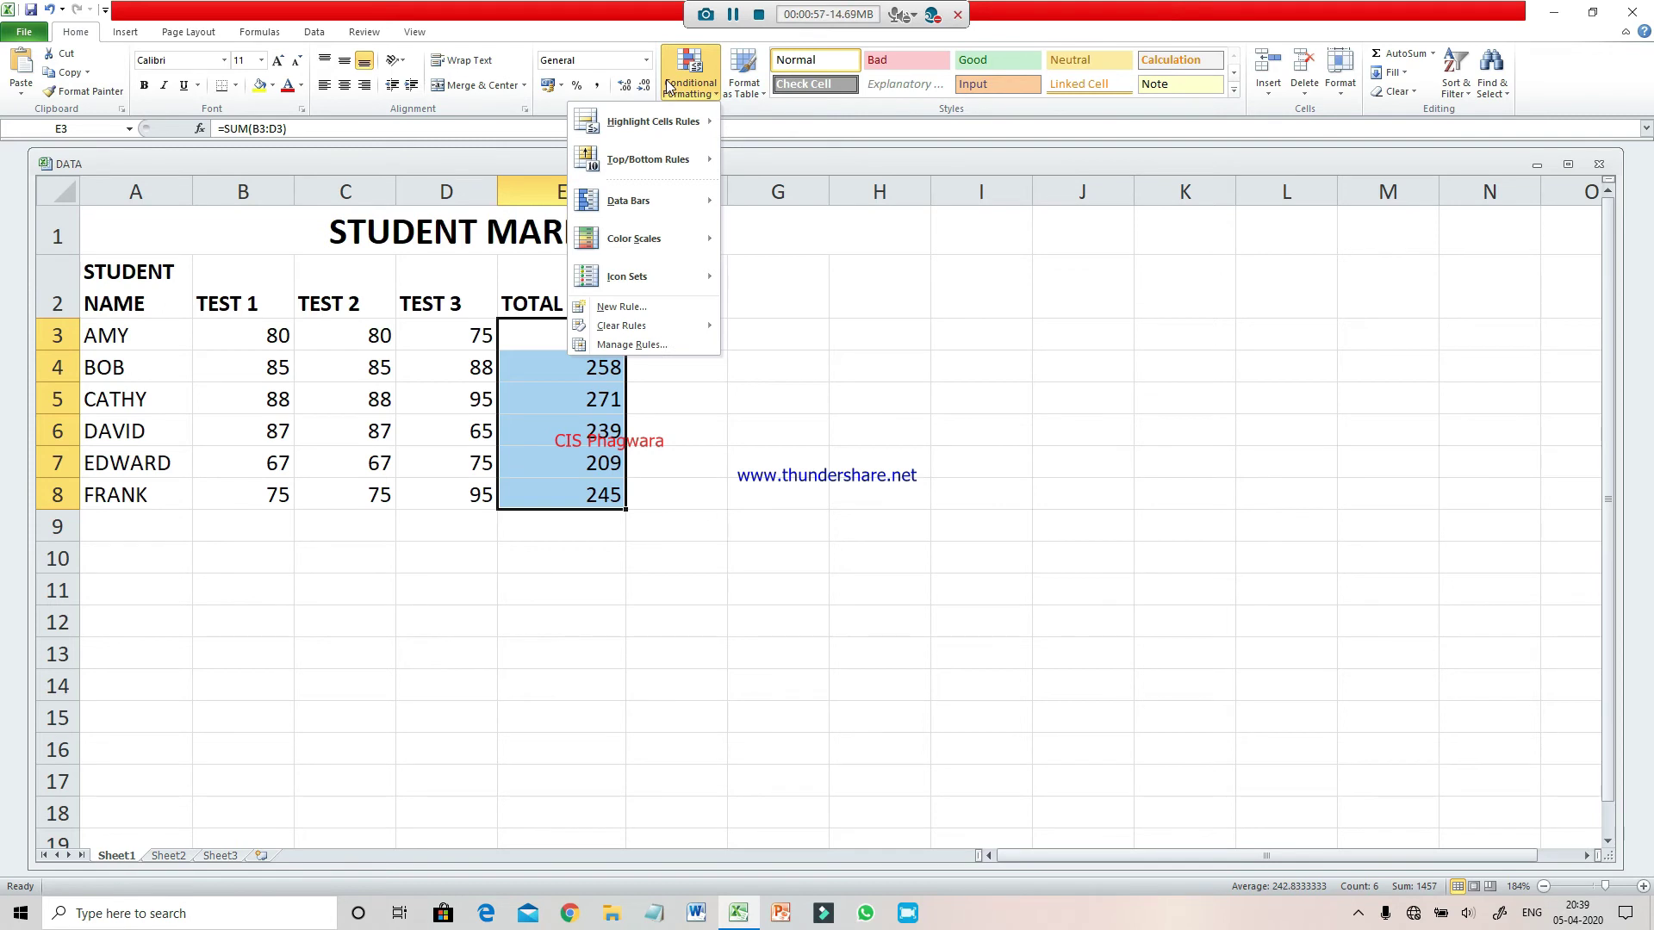
pyautogui.moveTo(672, 133)
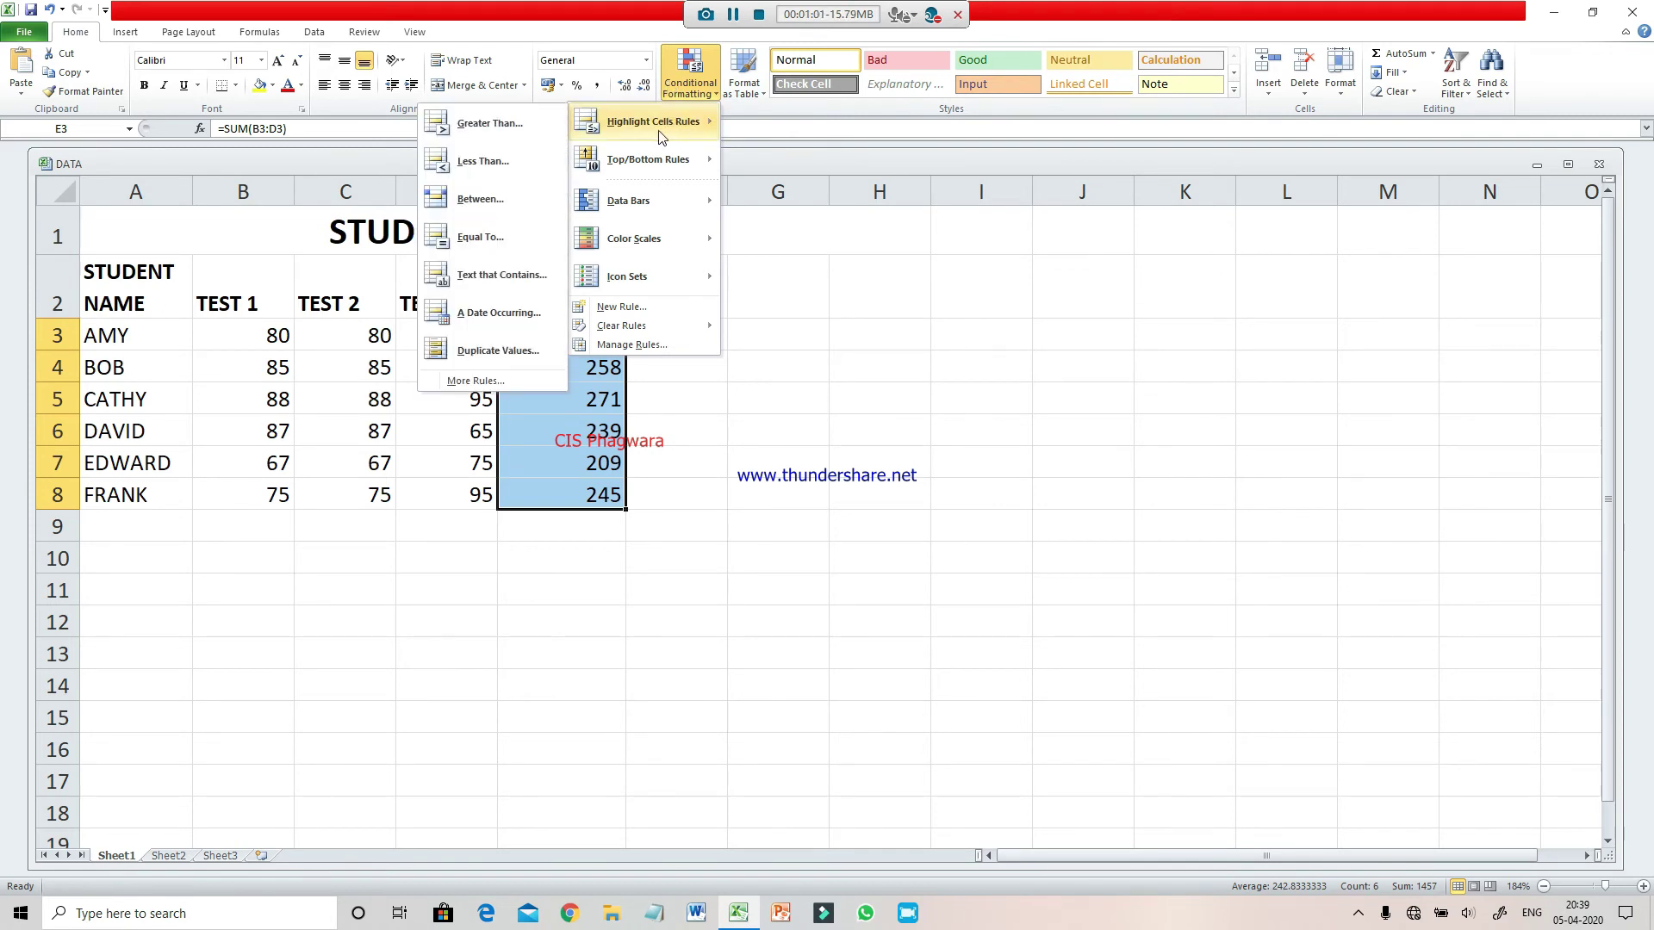
pyautogui.click(536, 124)
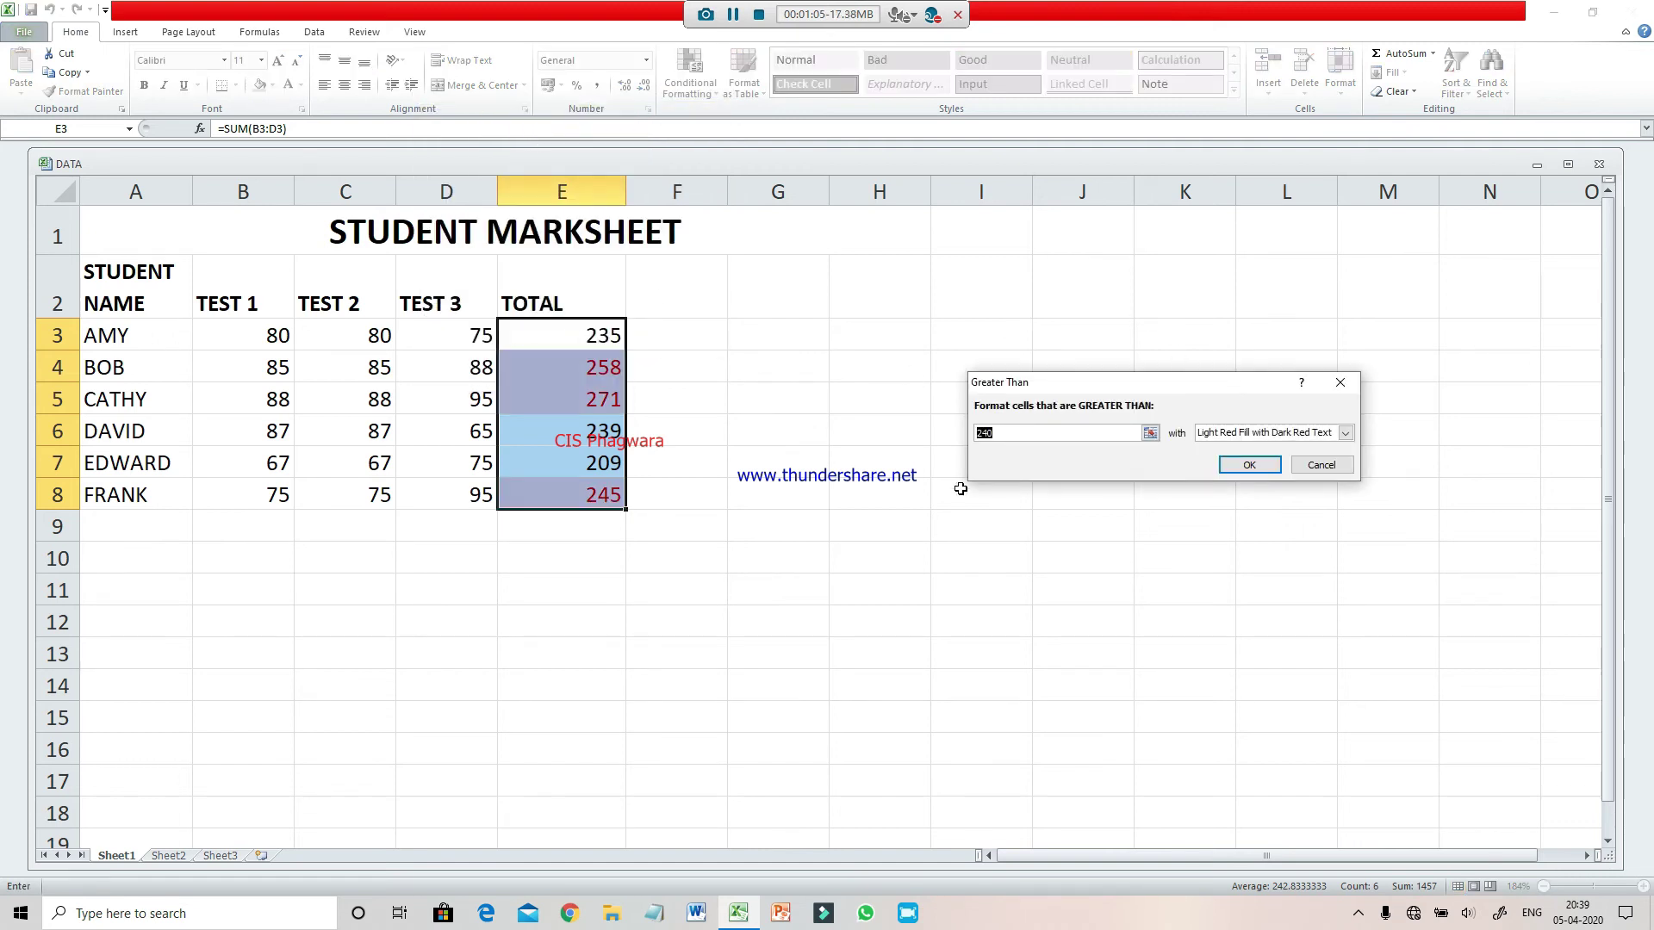
pyautogui.click(1013, 433)
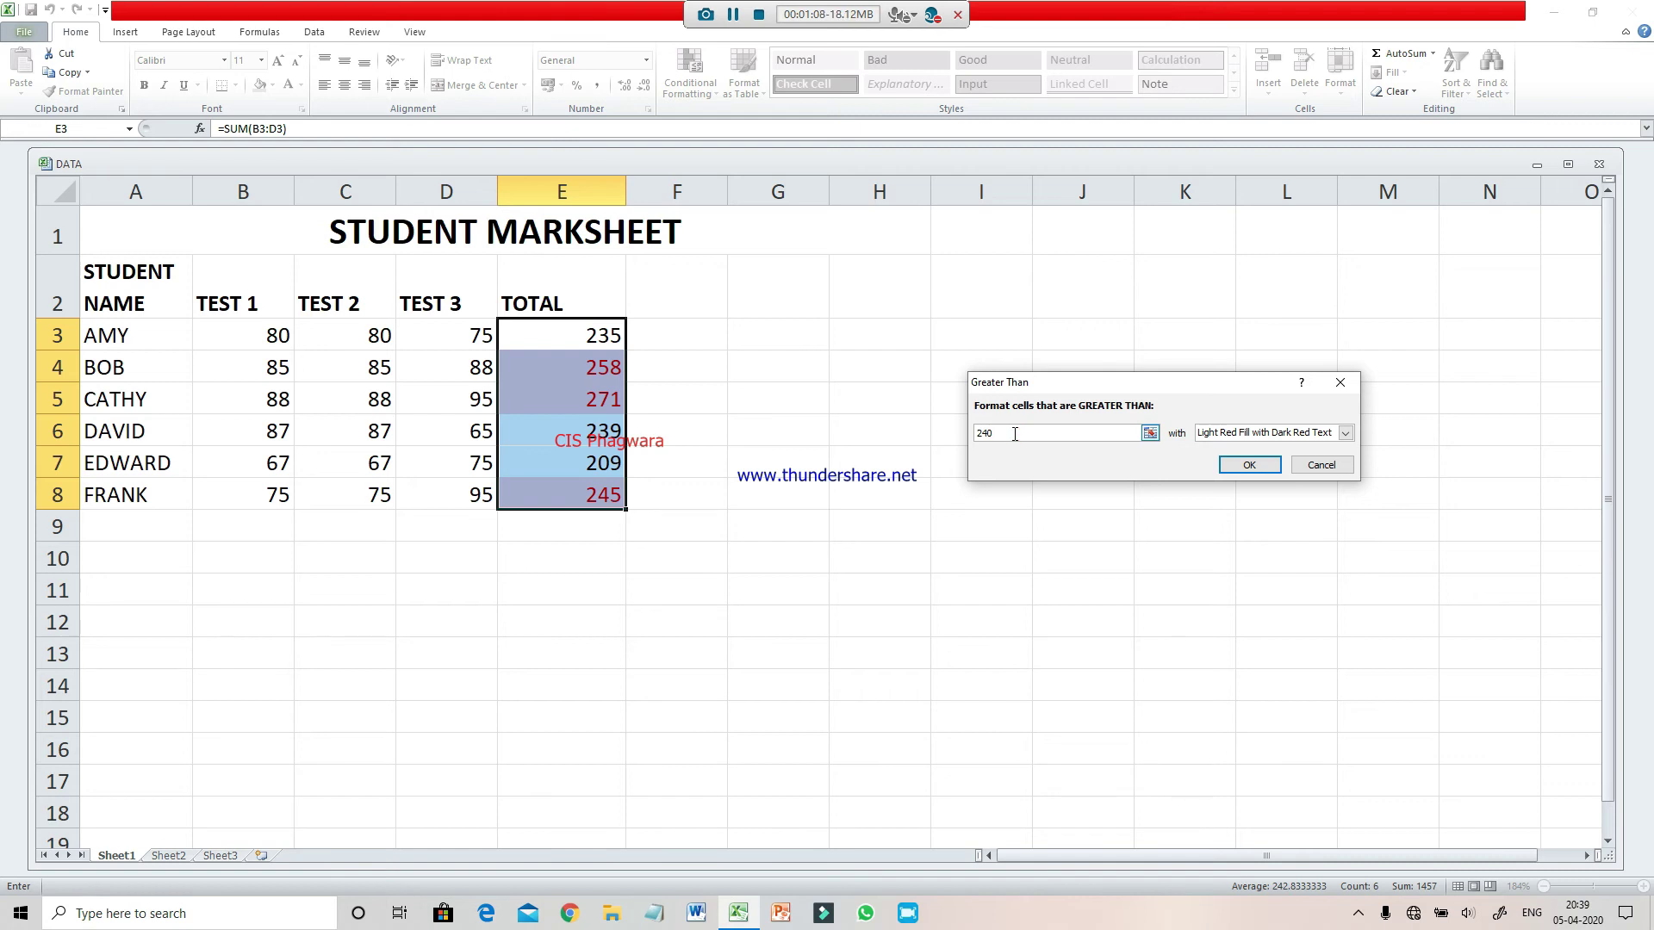
pyautogui.press('BackSpace')
pyautogui.press('BackSpace')
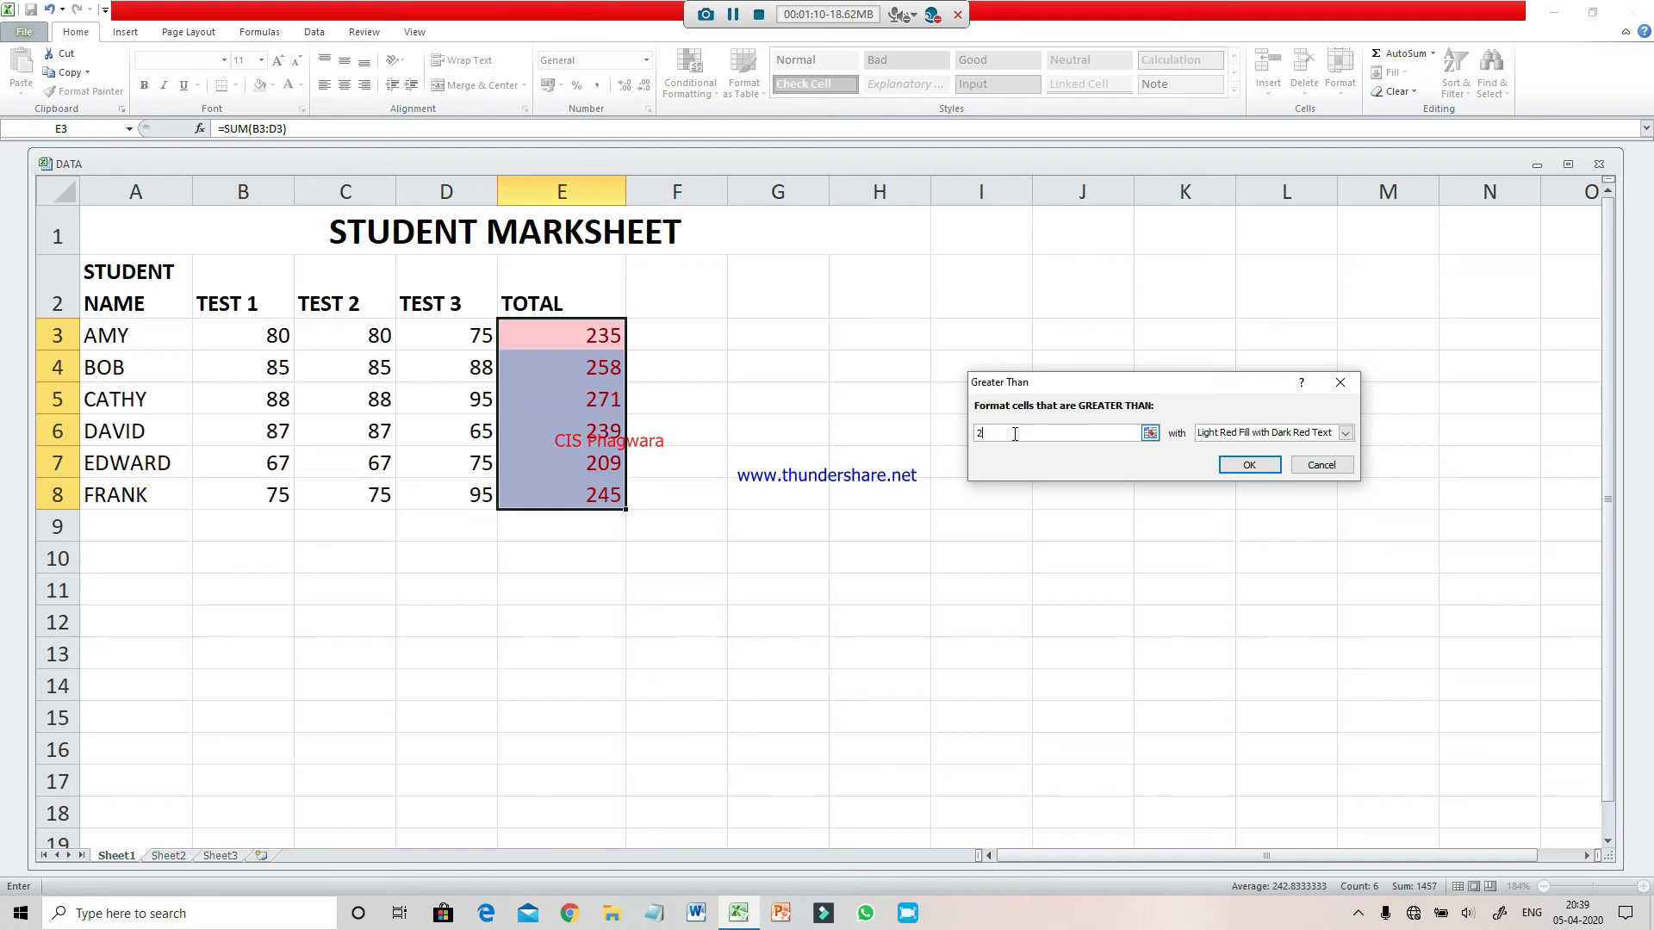
pyautogui.write('50')
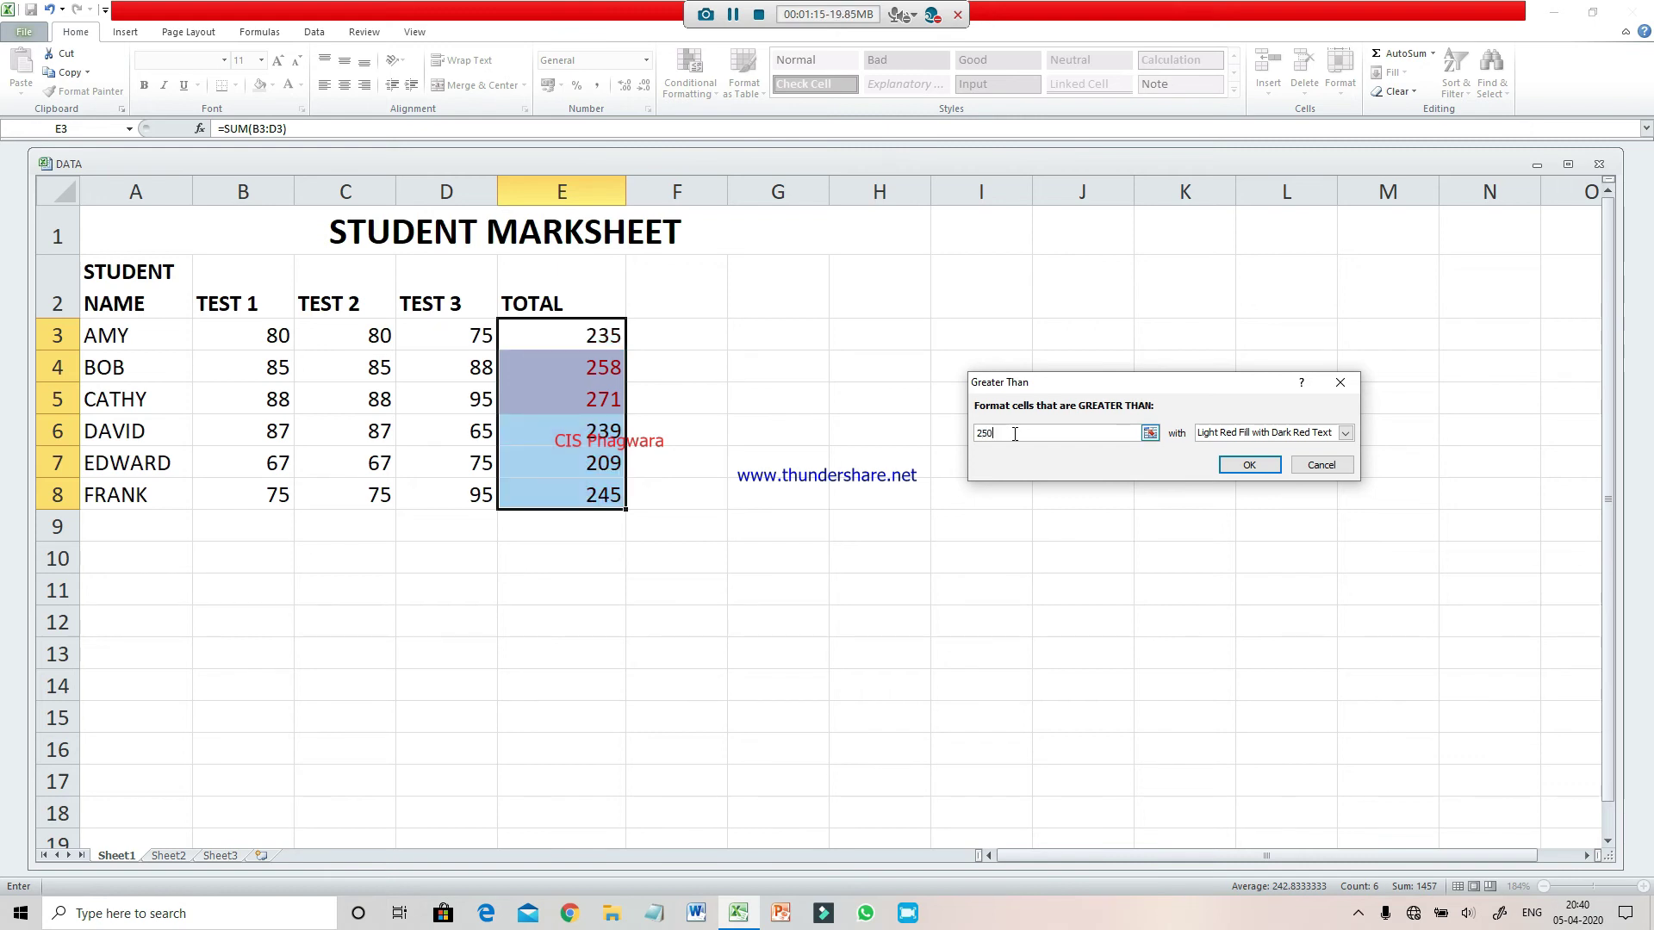
# Give the rule the Green Fill with Dark Green Text format and apply it to the totals.
pyautogui.click(1345, 434)
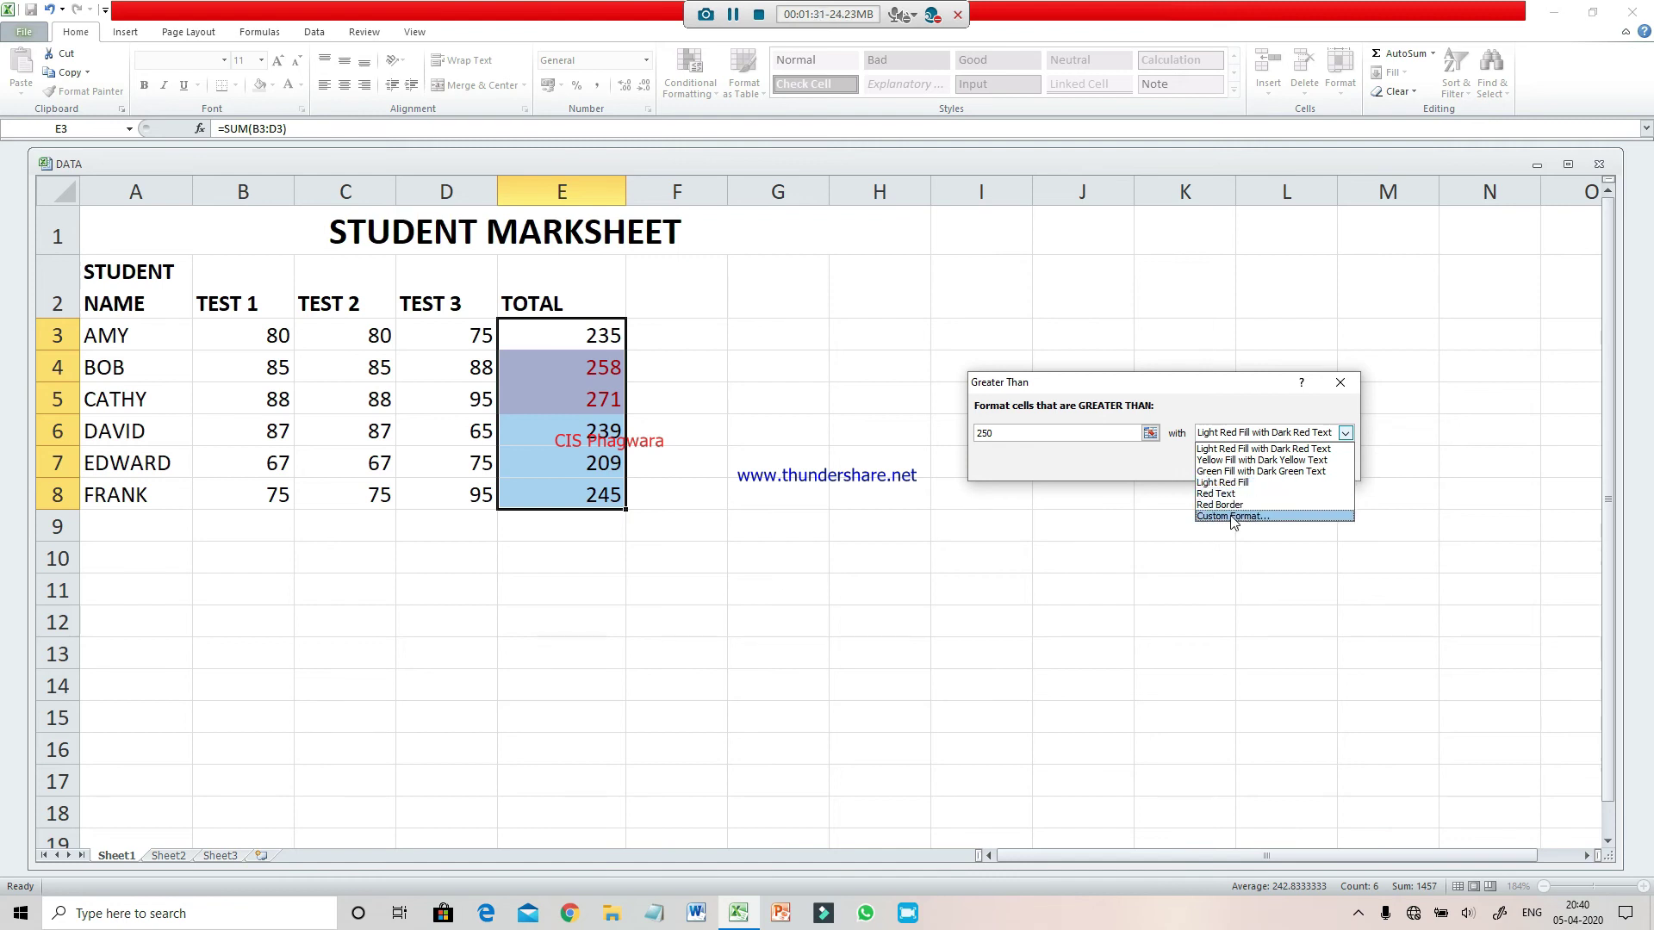
pyautogui.click(1264, 472)
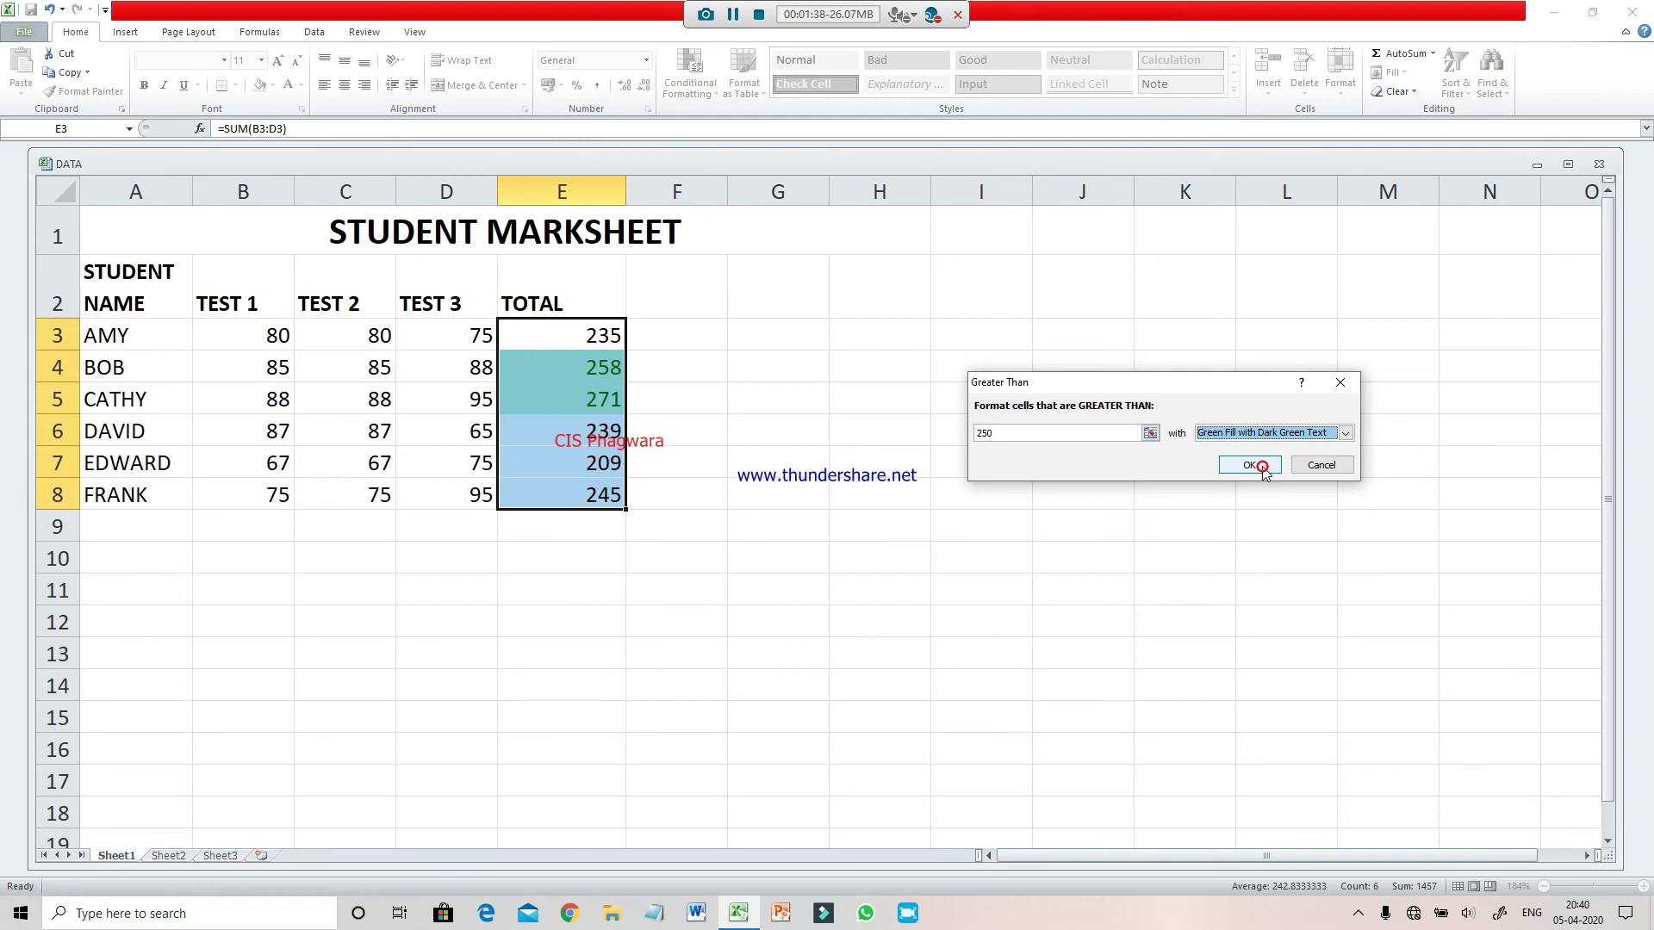
pyautogui.click(1248, 465)
pyautogui.click(654, 507)
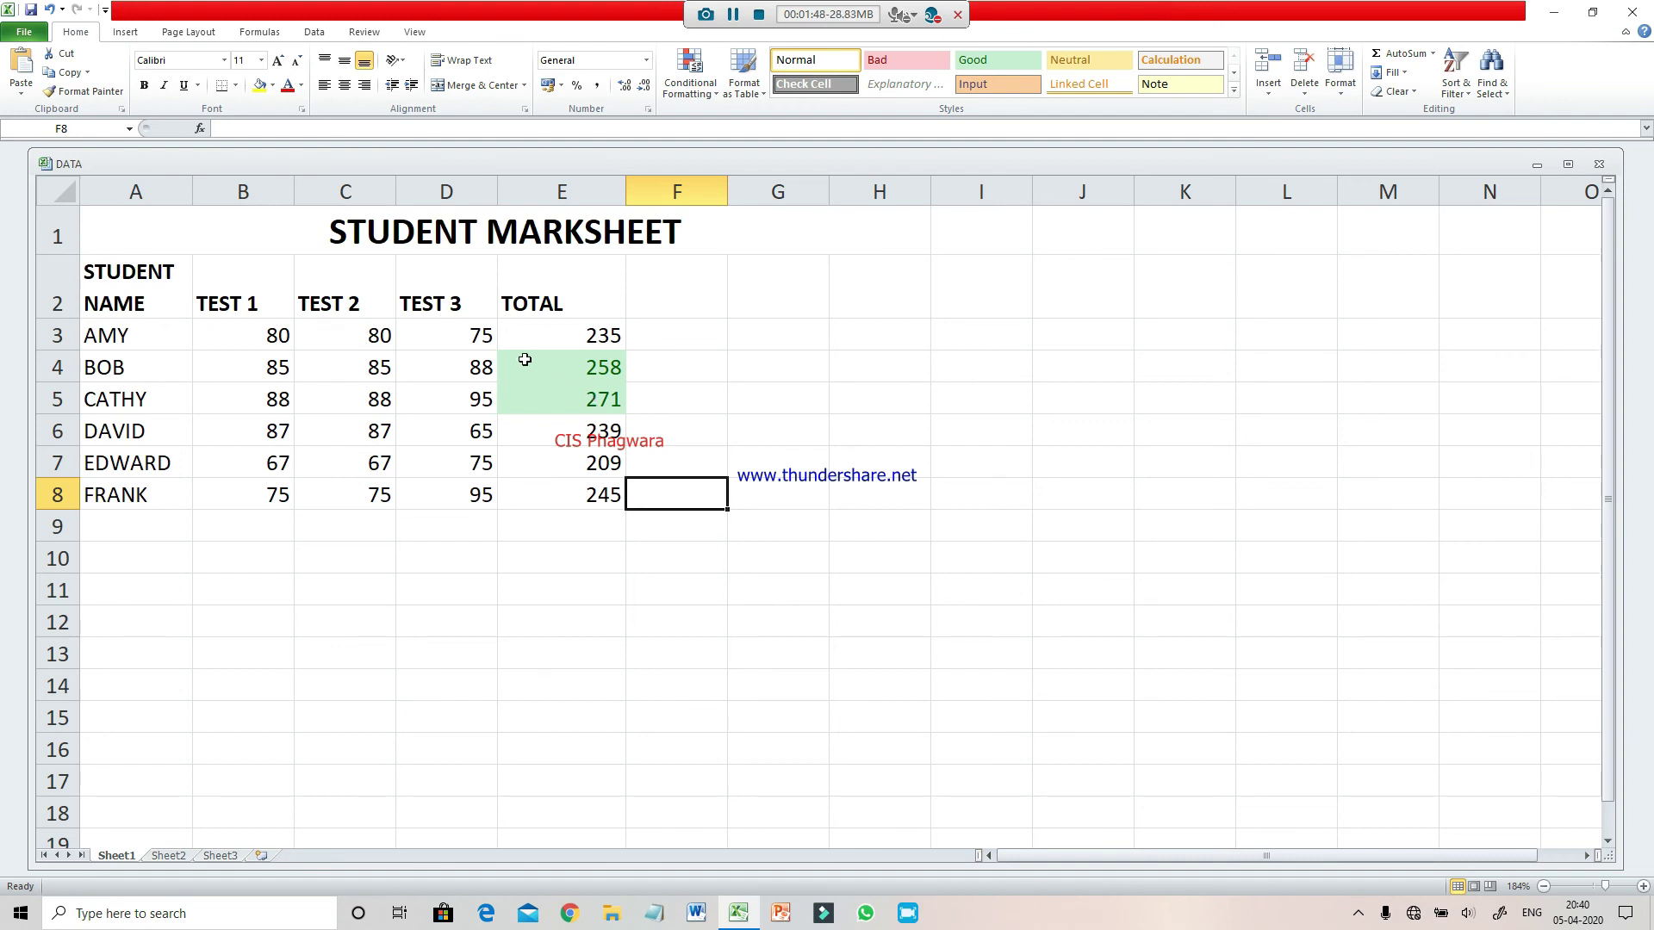
# Start a Greater Than 80 highlight rule on the Test 3 marks in D3:D8 and choose a custom format.
pyautogui.moveTo(481, 338); pyautogui.dragTo(484, 493)
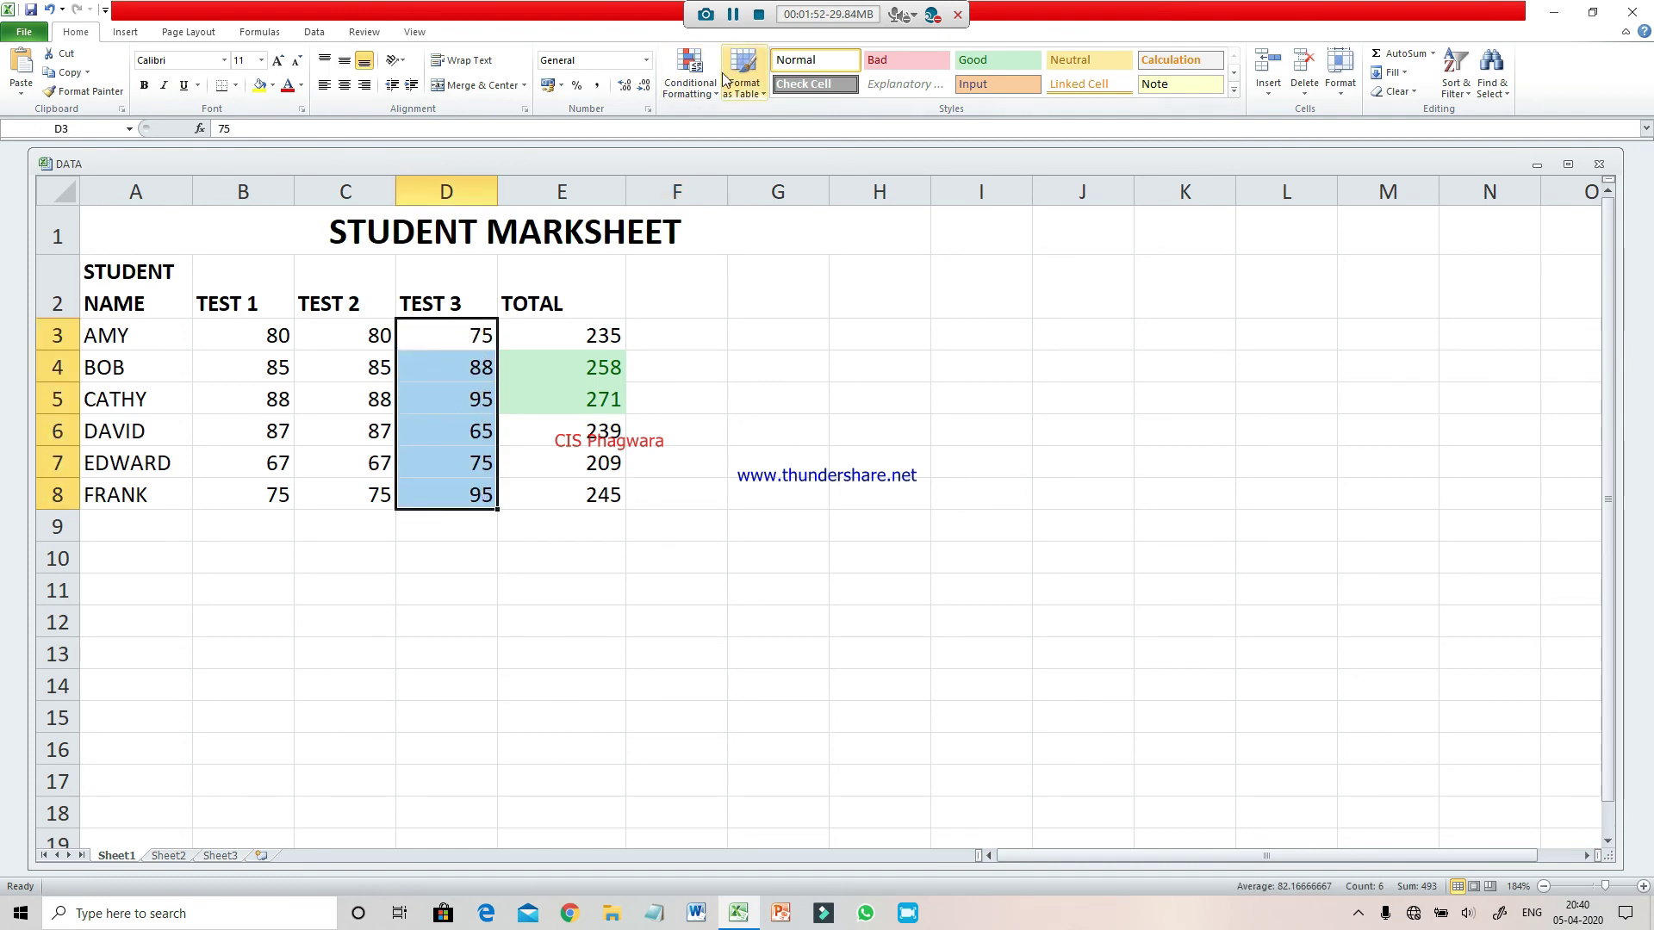
pyautogui.click(686, 78)
pyautogui.moveTo(680, 116)
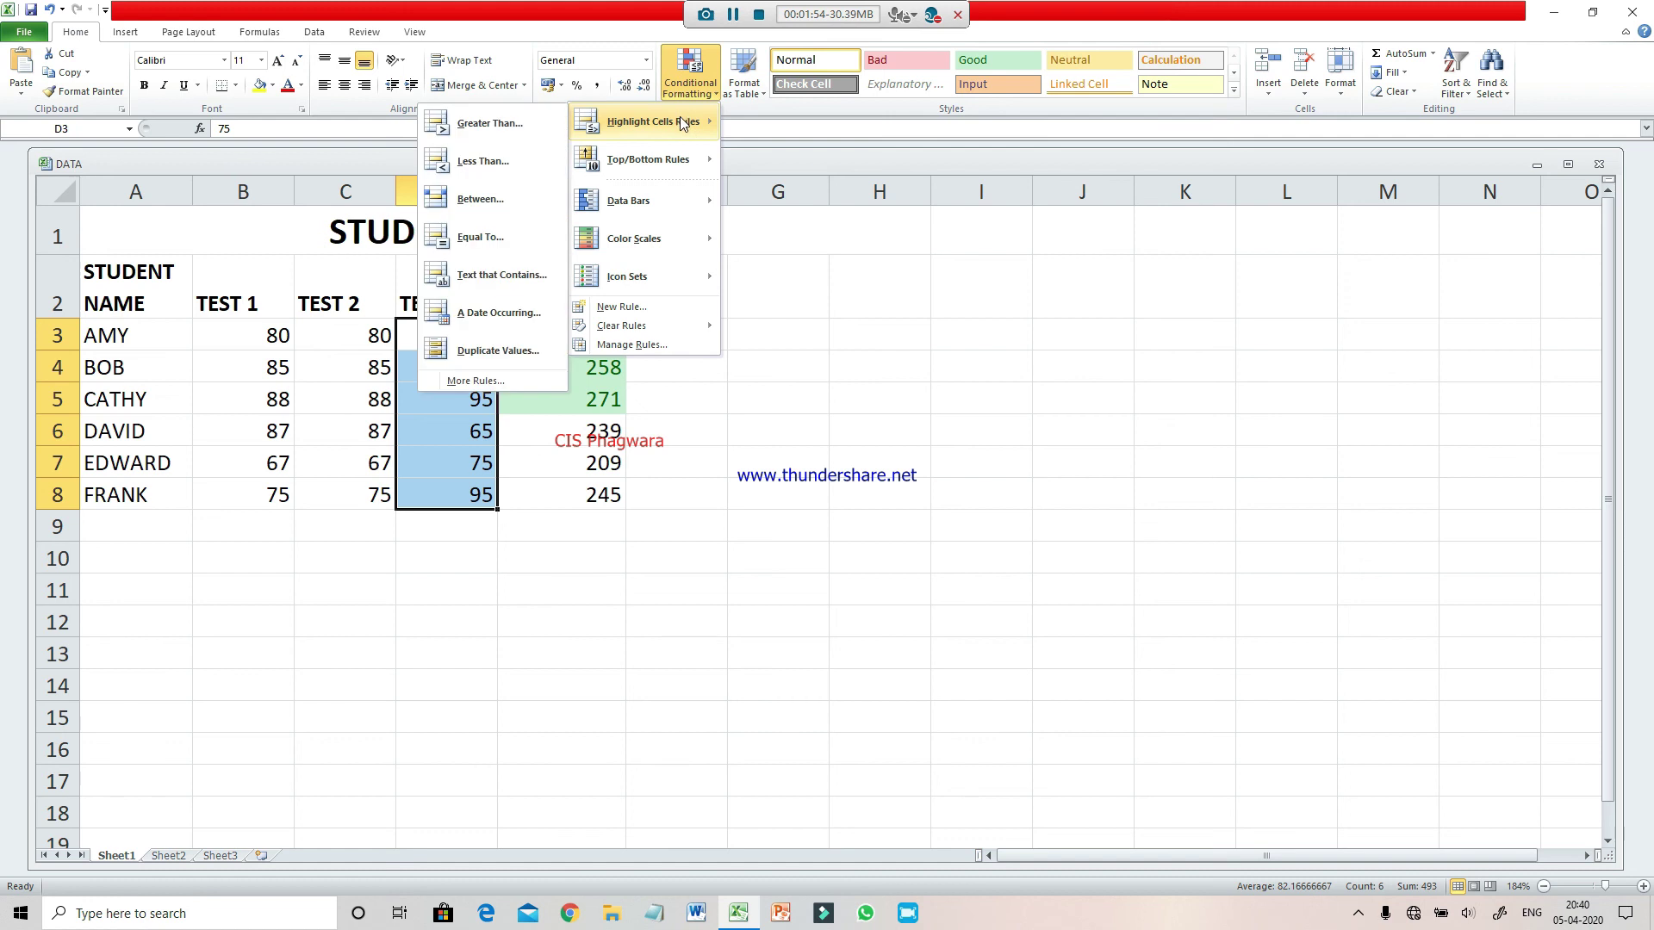
pyautogui.click(507, 122)
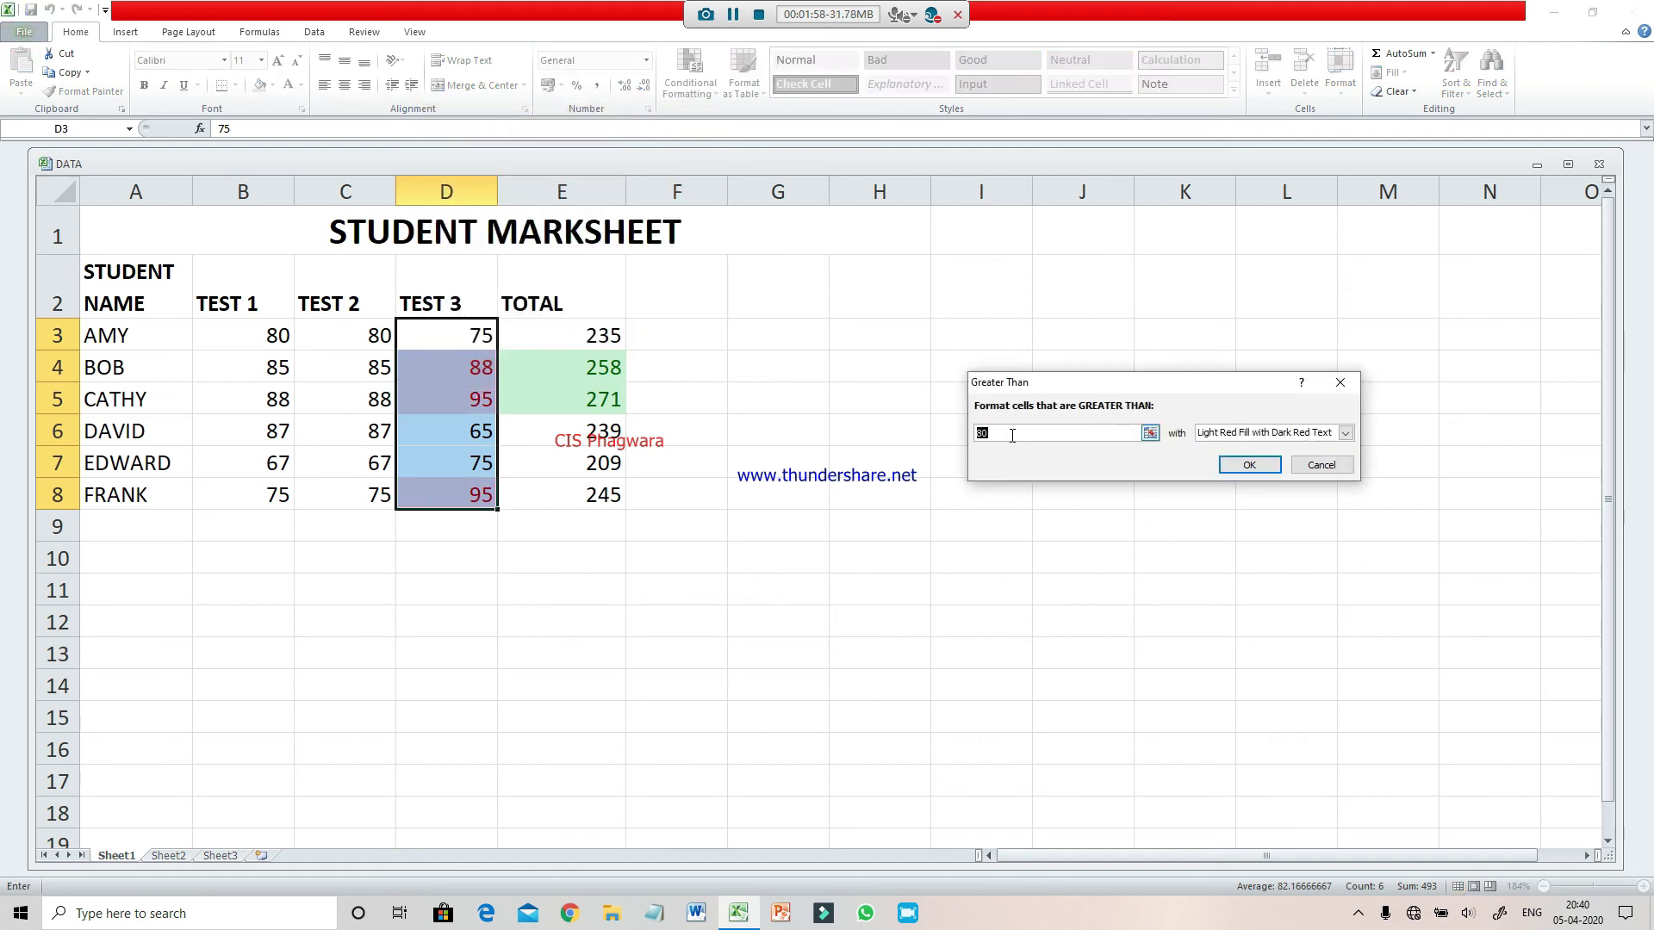
pyautogui.click(1345, 433)
pyautogui.click(1239, 521)
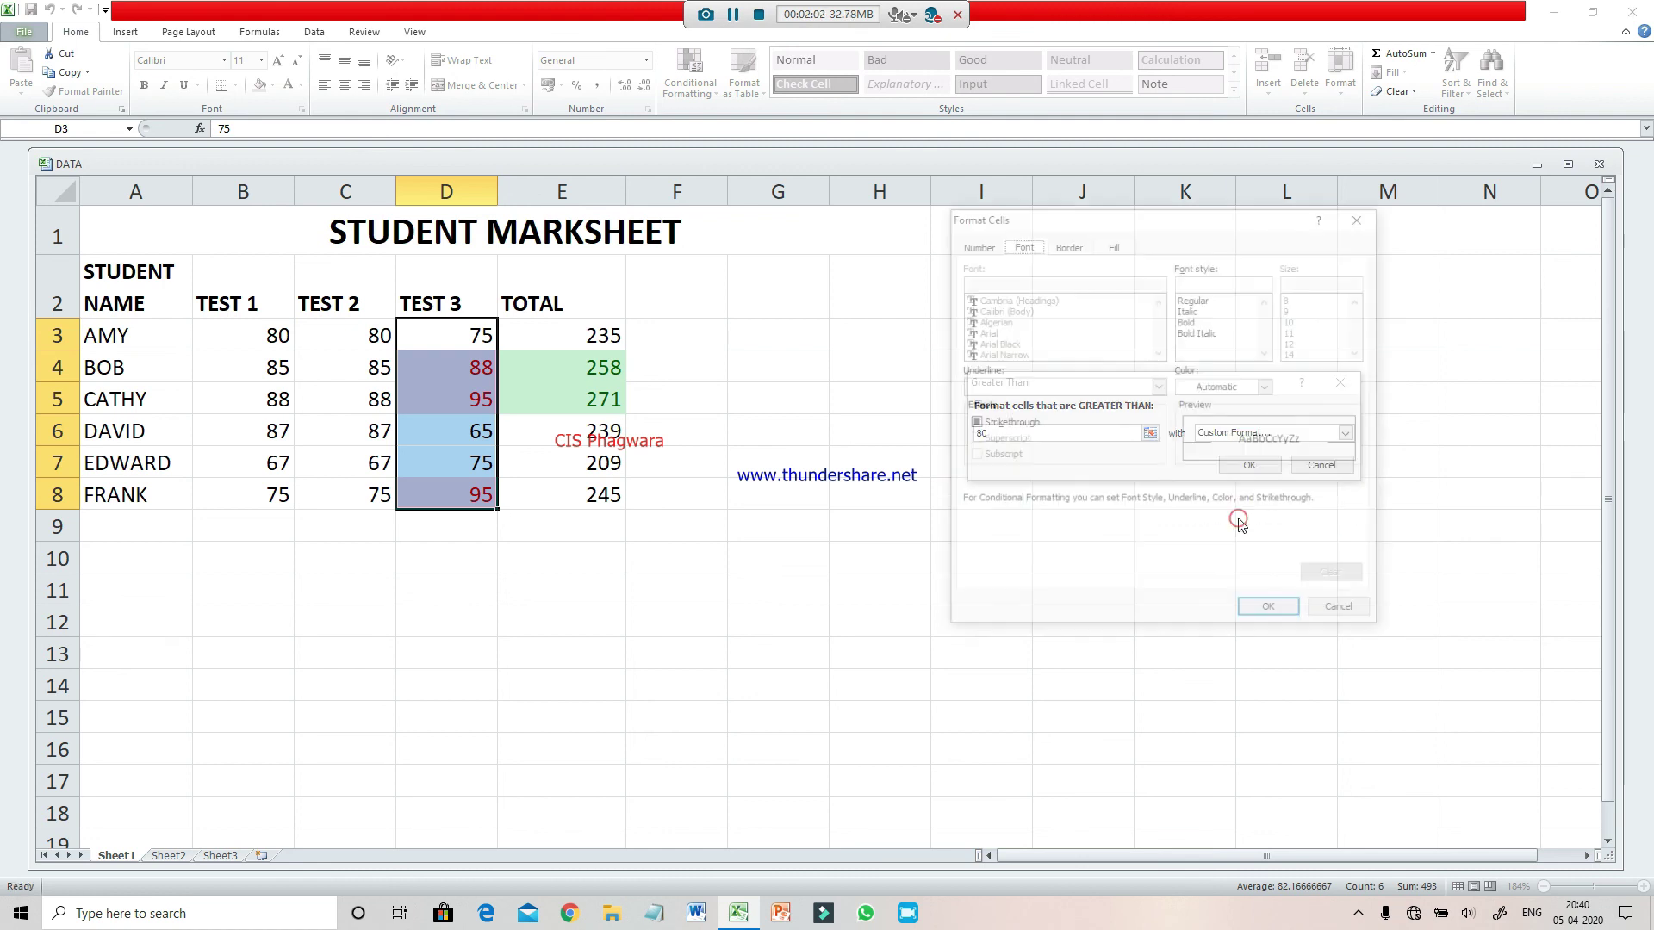
# Set the custom format to orange strikethrough text and apply the rule to the Test 3 marks.
pyautogui.moveTo(1223, 233); pyautogui.dragTo(981, 234)
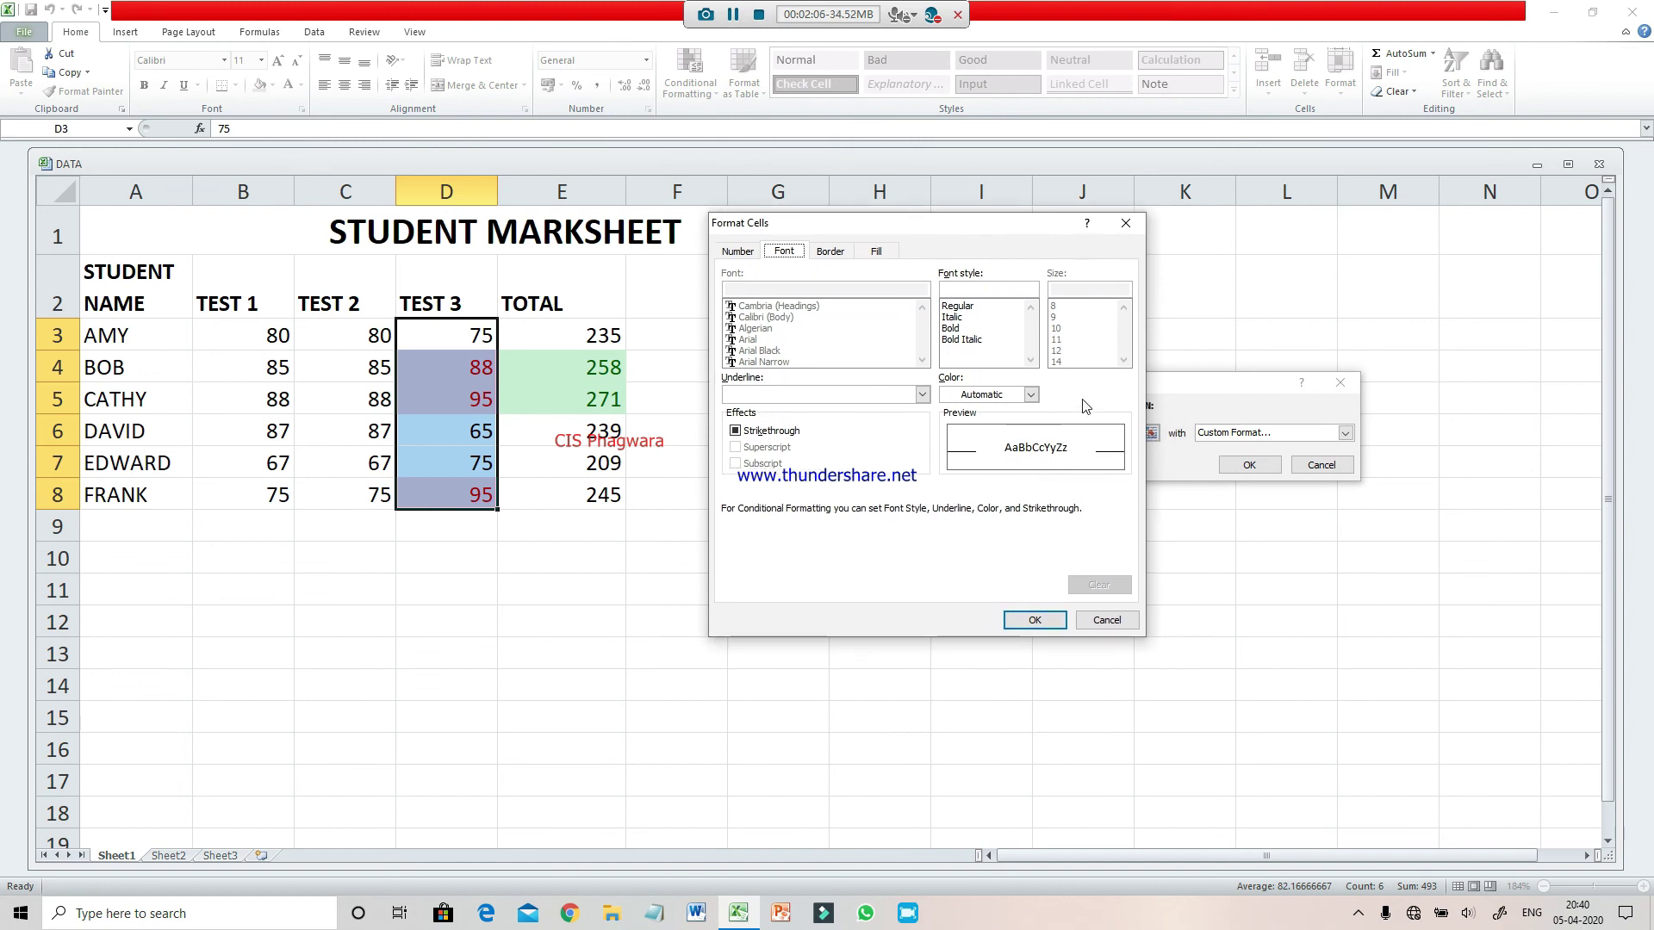
pyautogui.click(1030, 395)
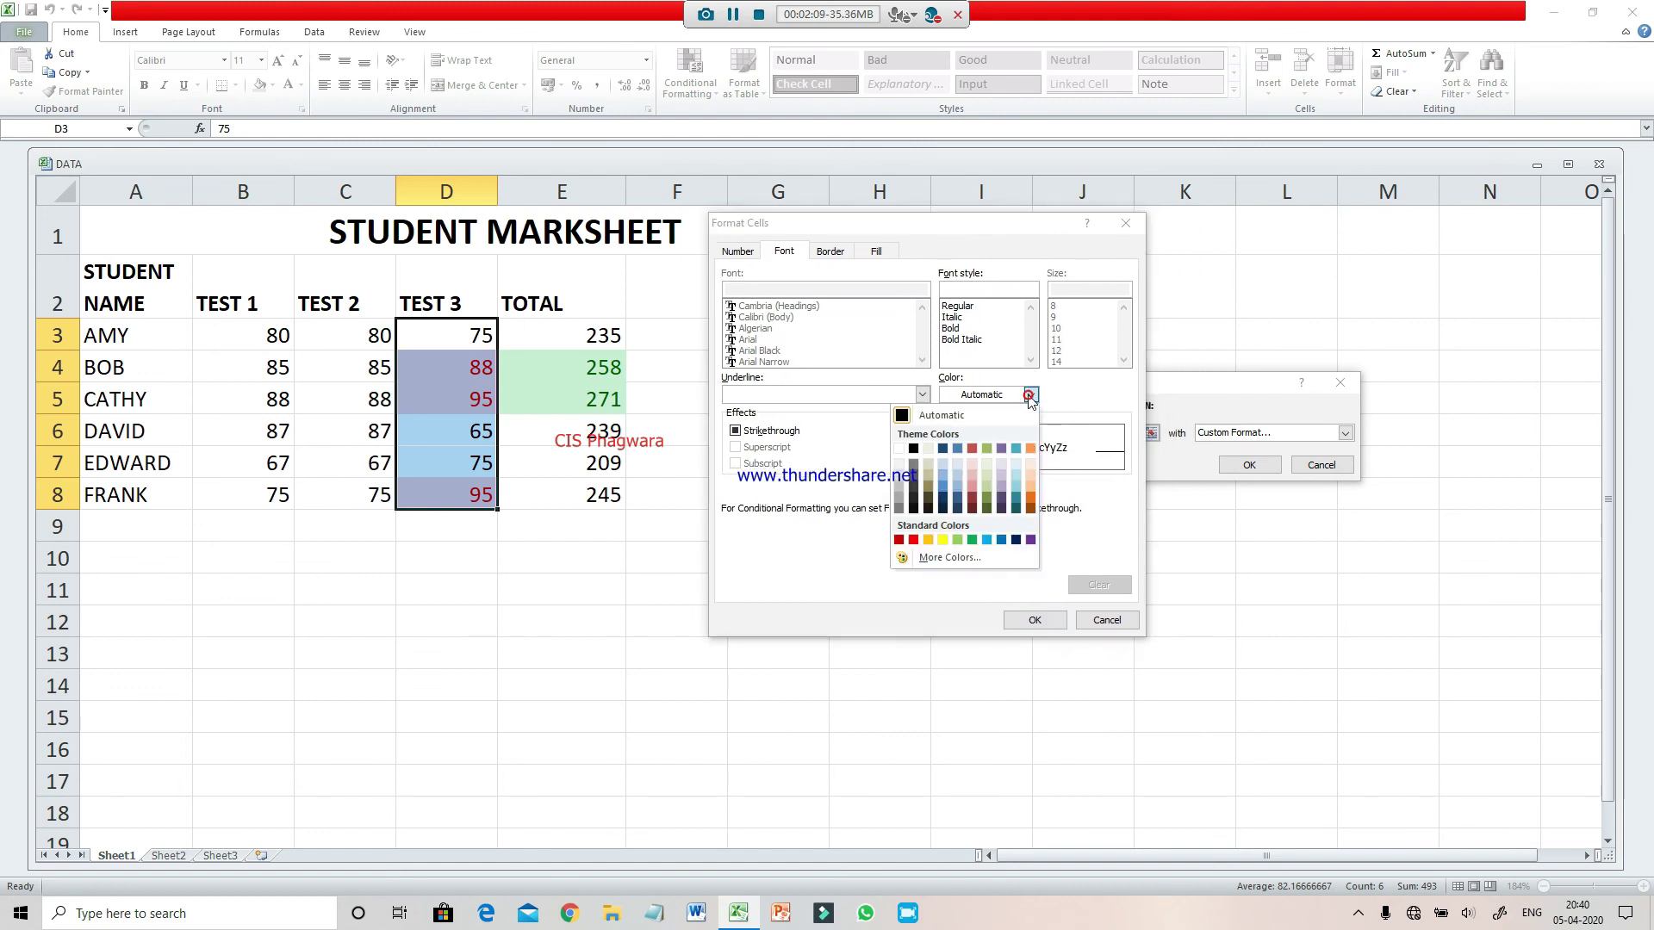
pyautogui.click(1032, 498)
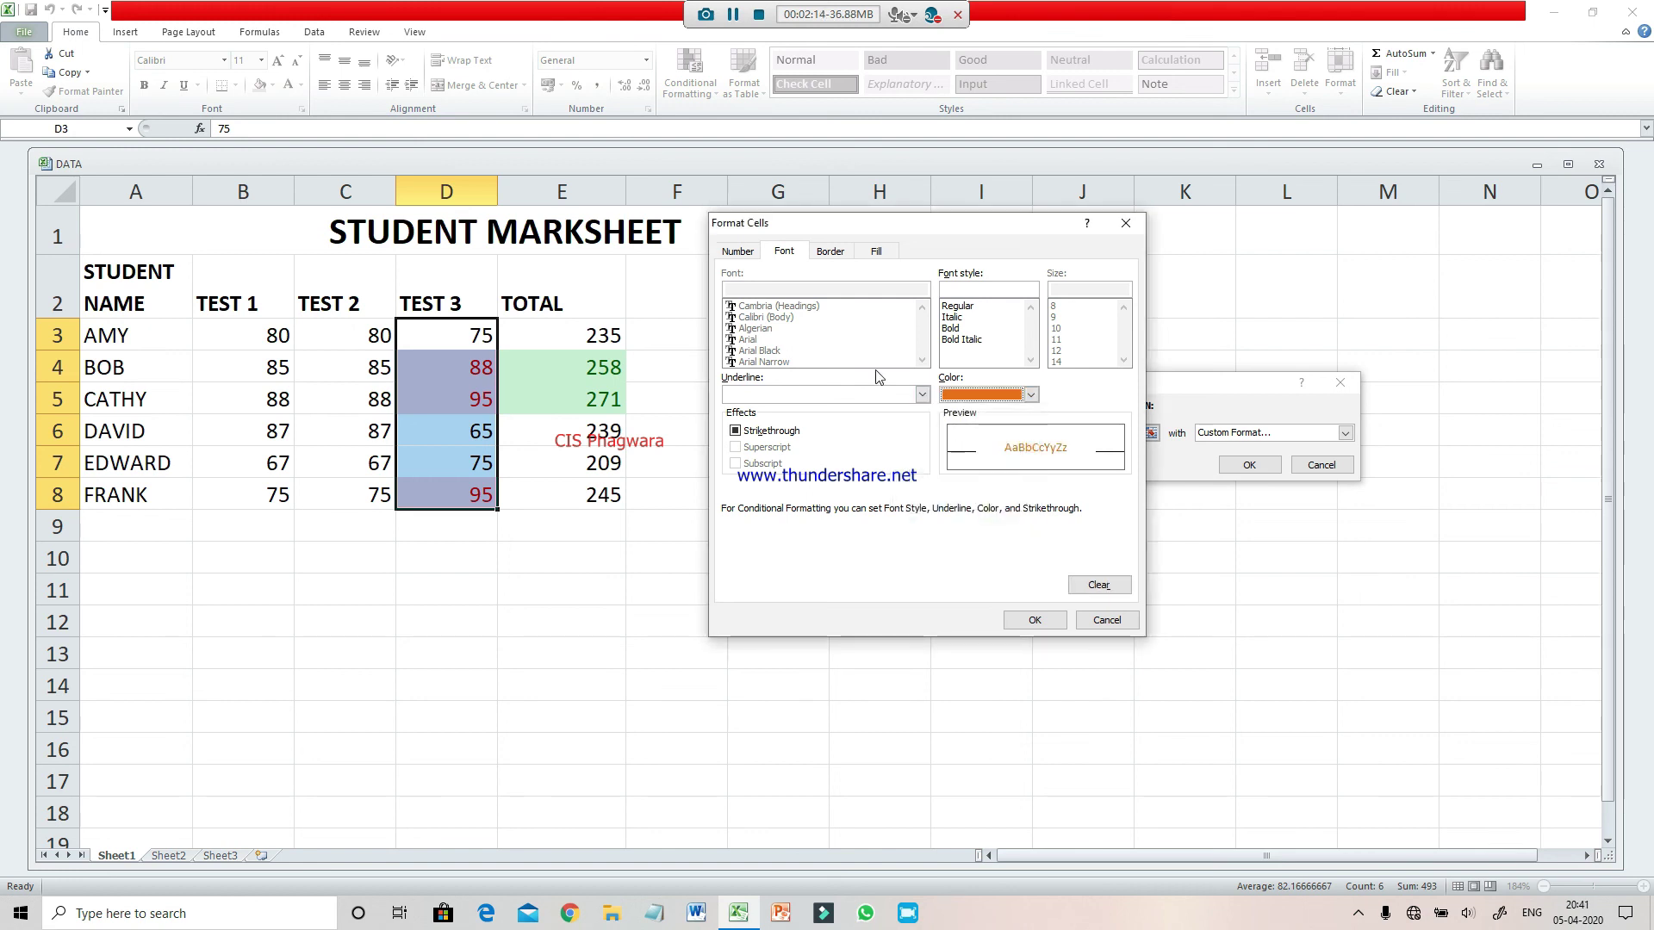
pyautogui.click(760, 435)
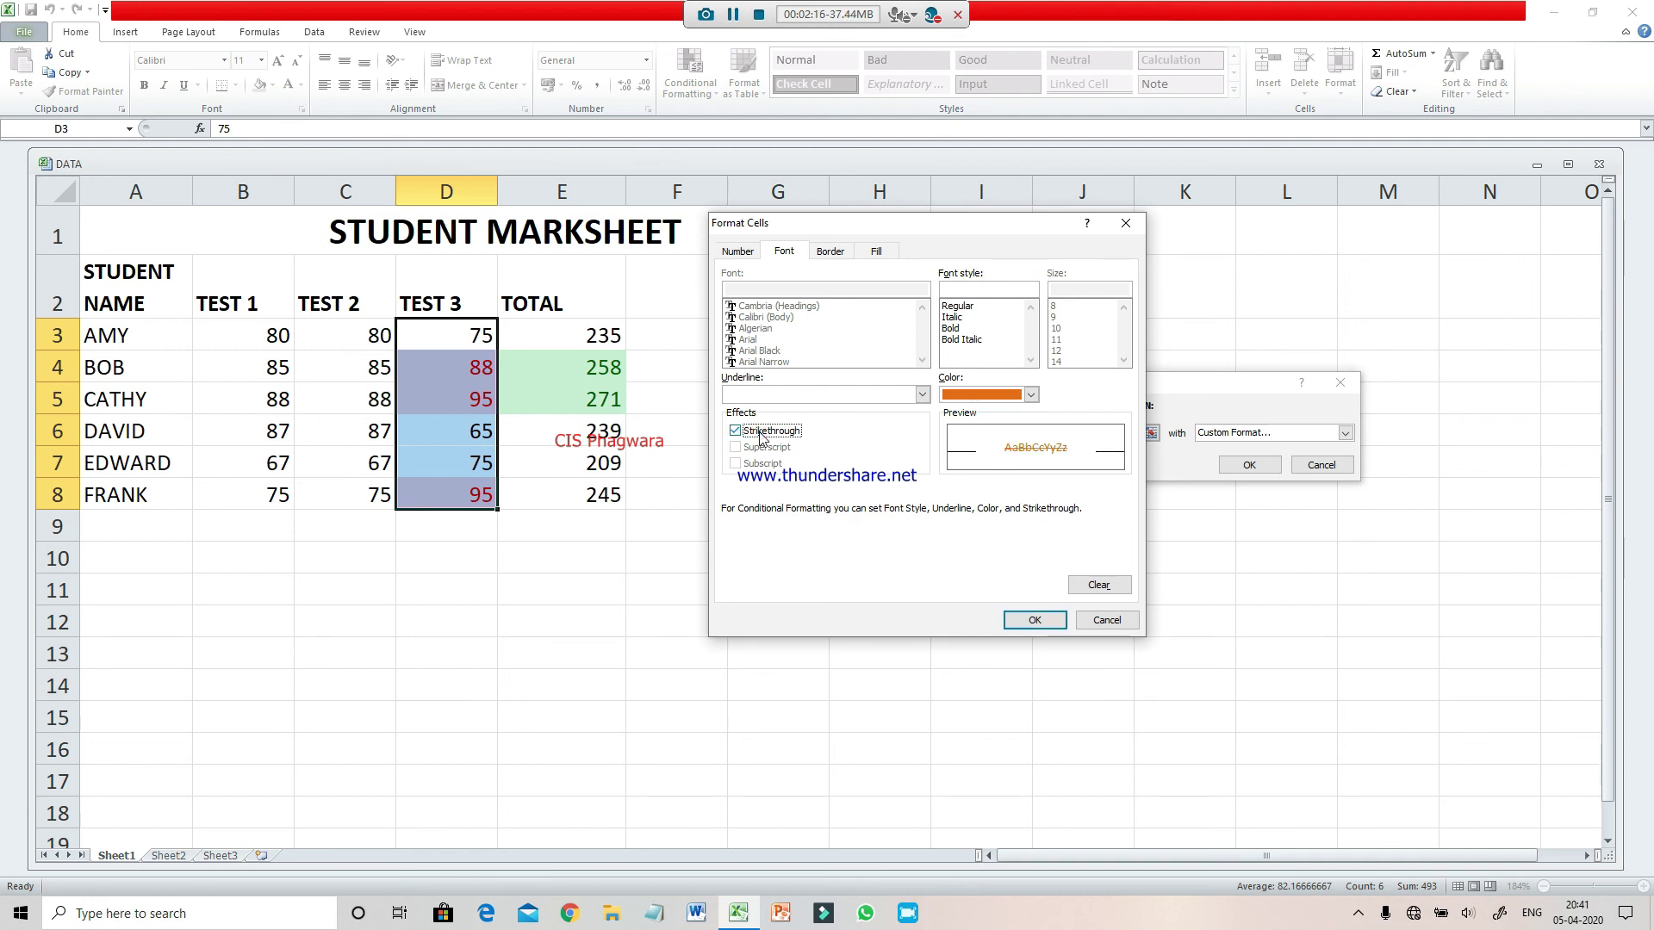
pyautogui.click(1034, 621)
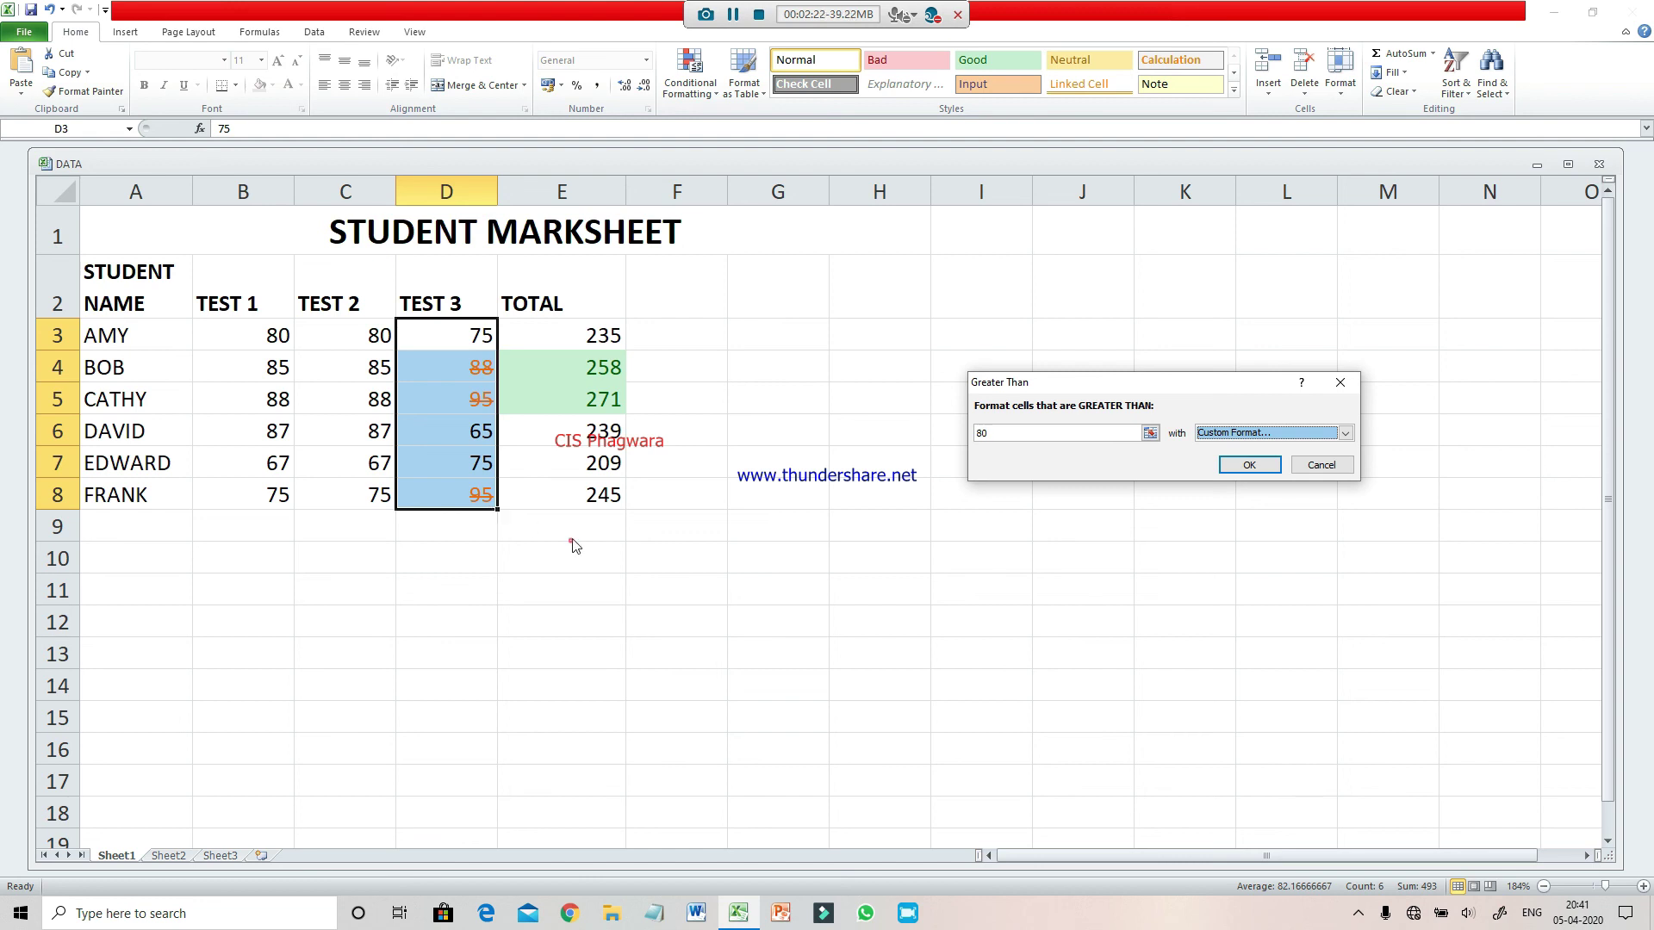
pyautogui.click(1249, 465)
pyautogui.click(661, 598)
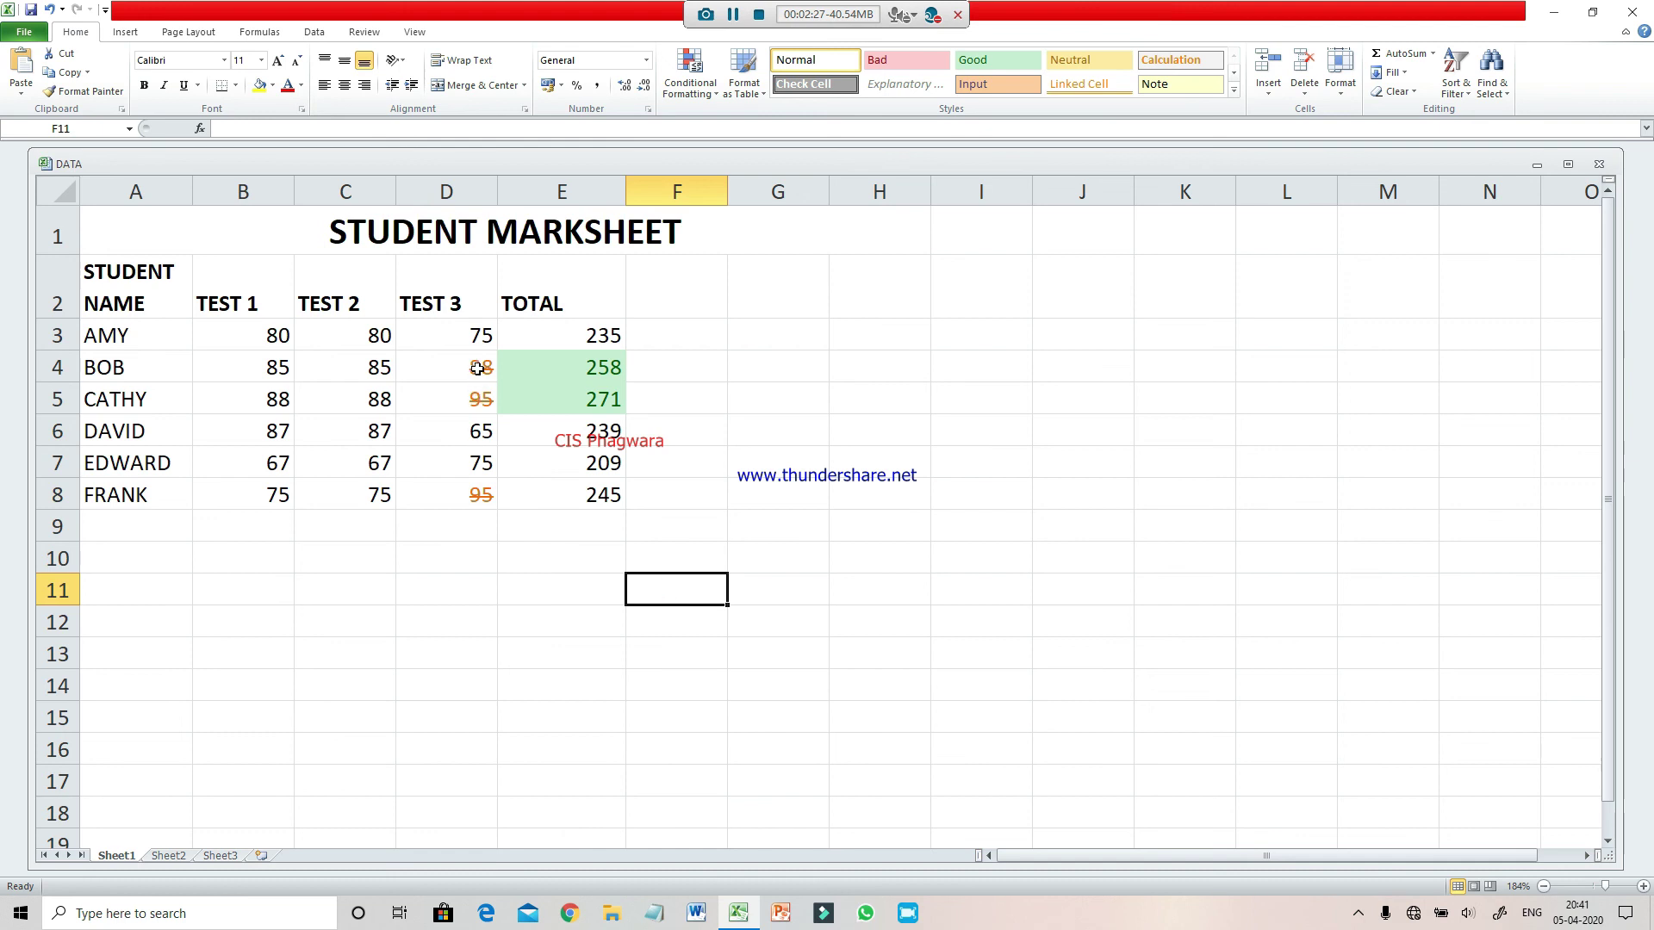